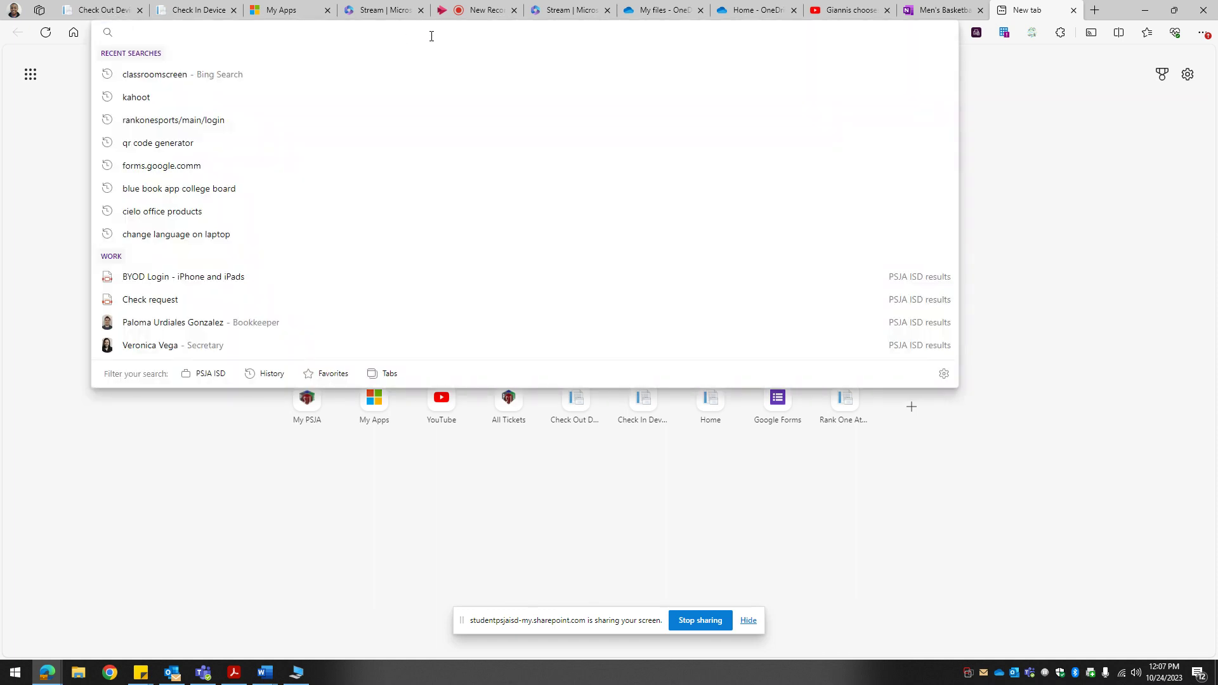
Enter 'classroomscreen' in a new Edge tab's address bar
text(classroom)
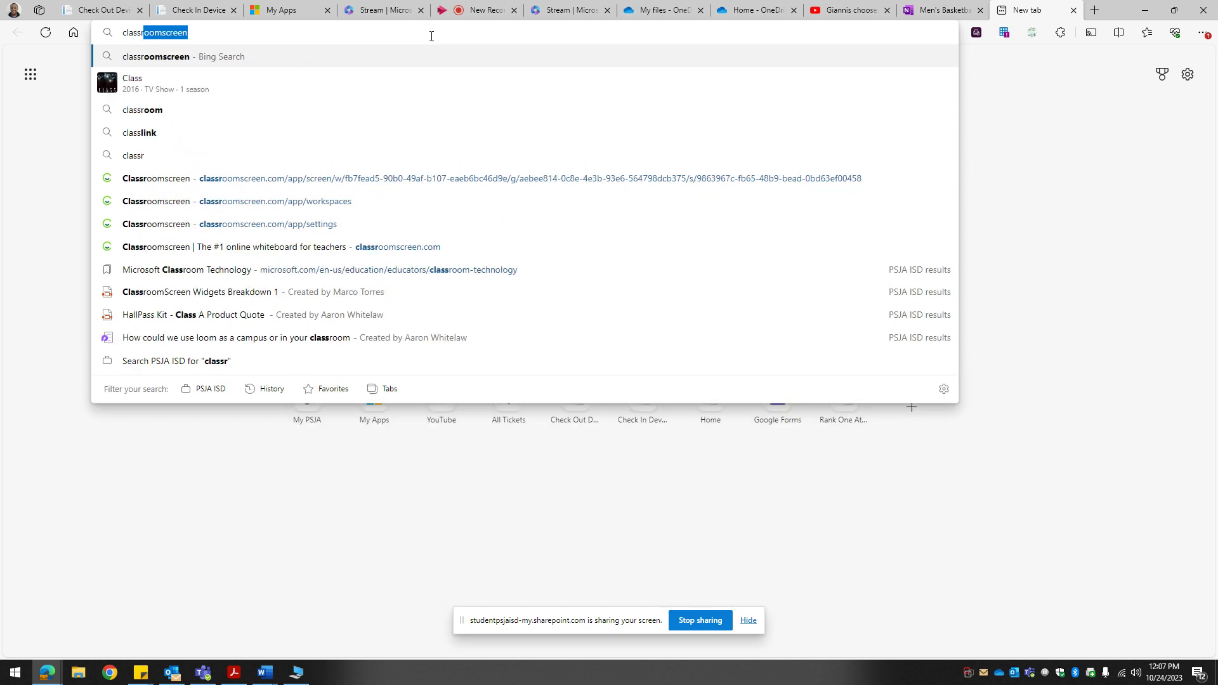
text(screen)
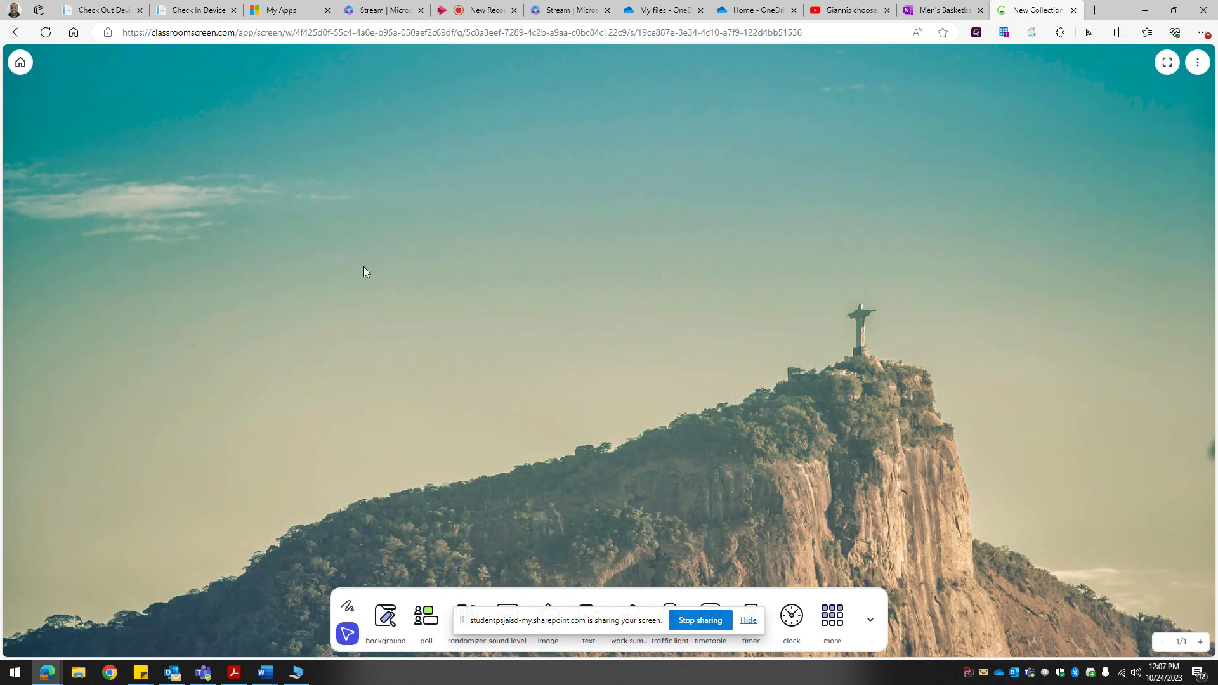
Hide the 'is sharing your screen' notice bar
click(748, 621)
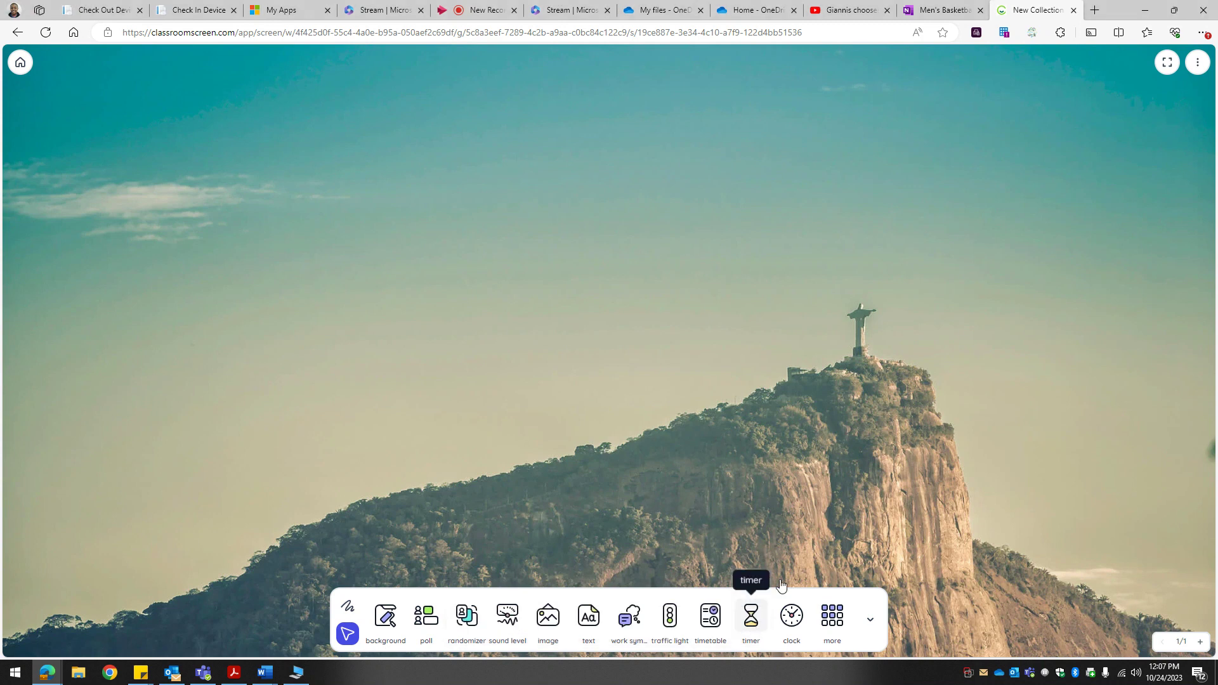
Add an empty text box at the top right and a shrunken 10:00 timer below it
click(591, 619)
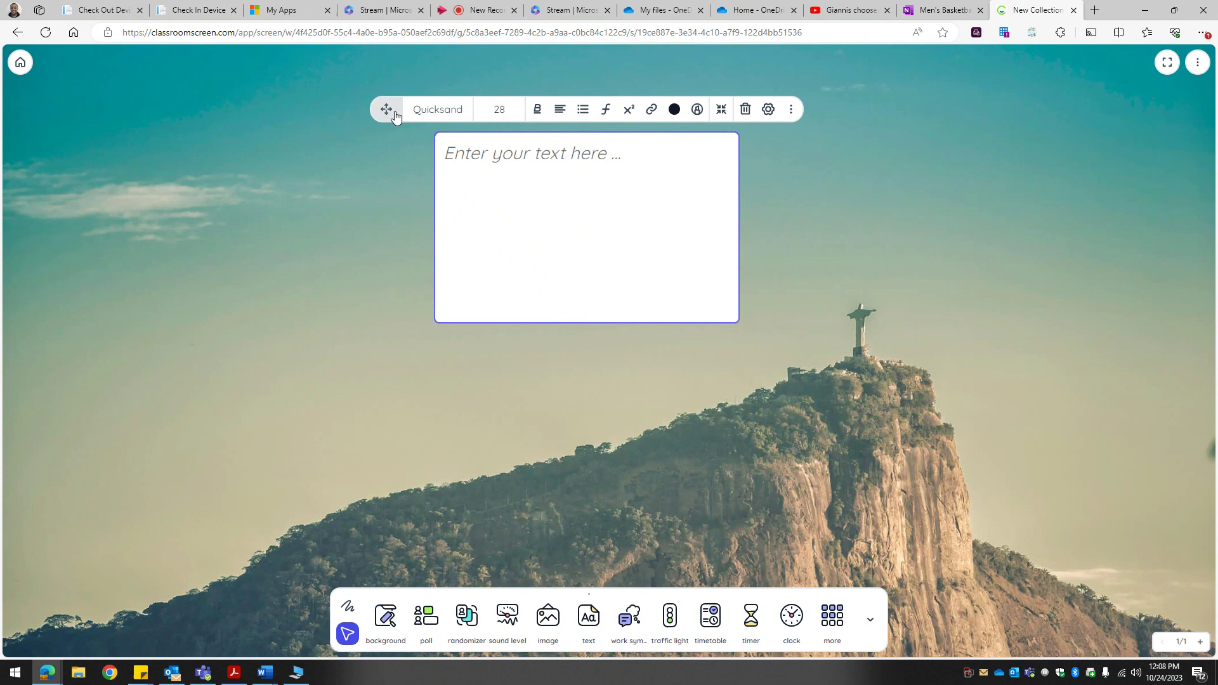
drag(387, 109, 792, 86)
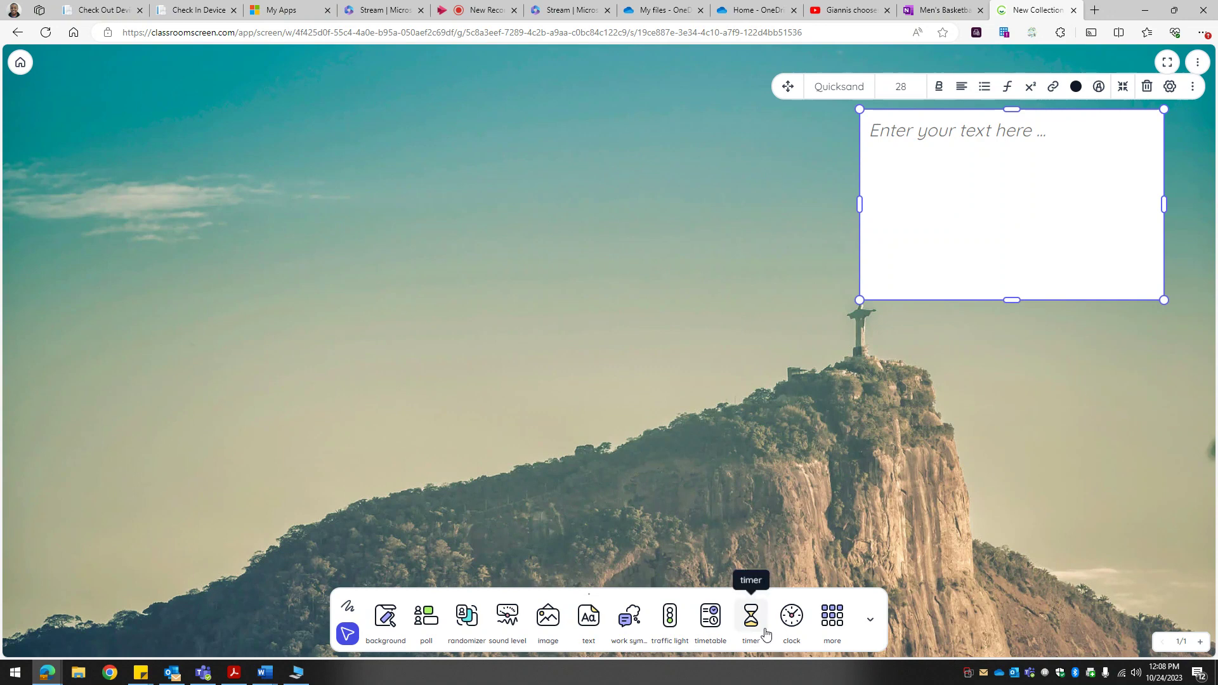
click(751, 616)
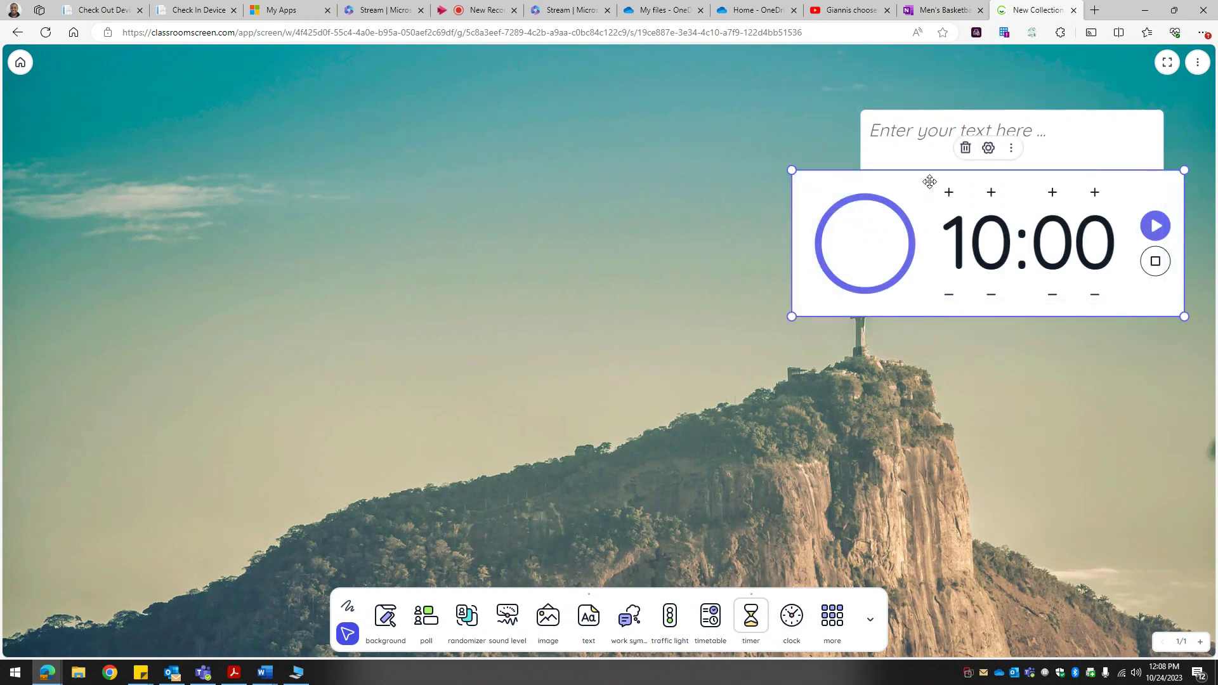
drag(929, 184, 912, 394)
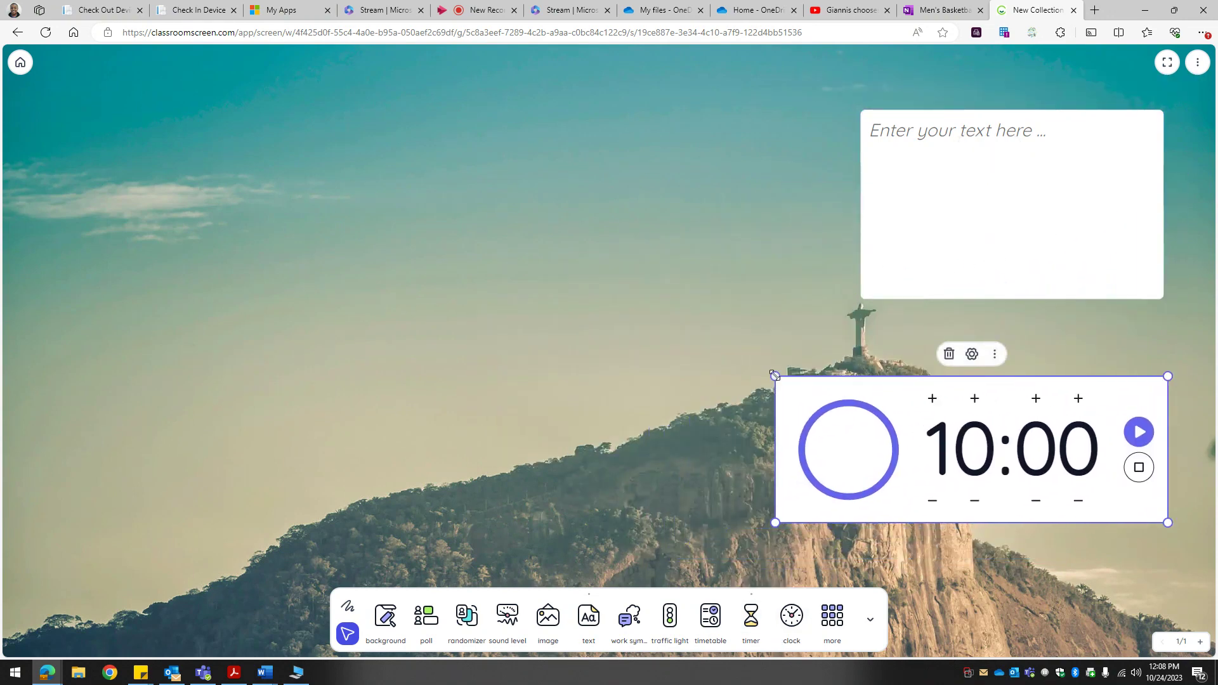
drag(774, 375, 839, 407)
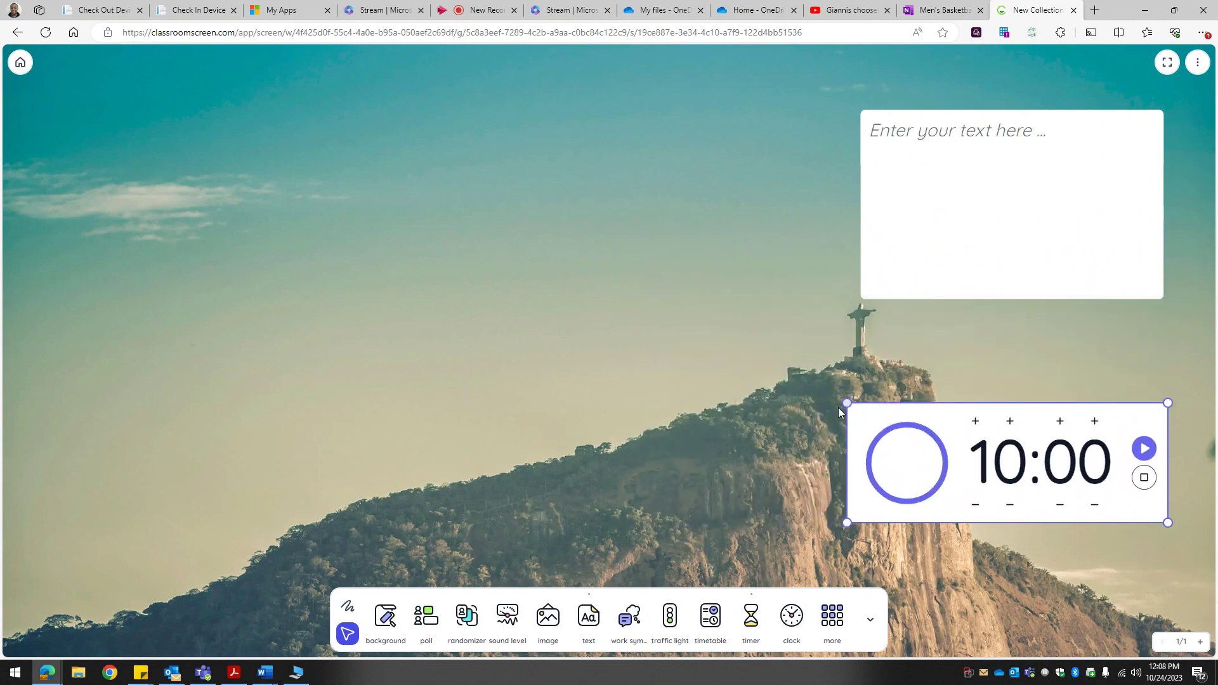
Set the board background to the open-book photo from Calm & Neutral
click(385, 616)
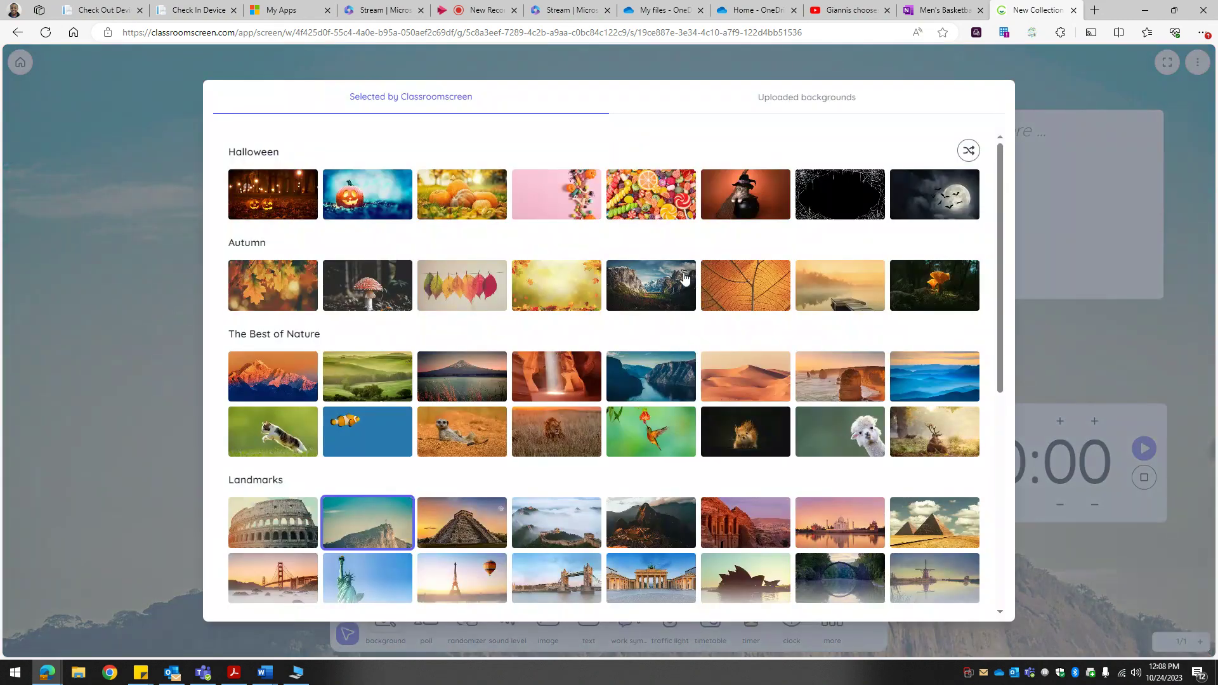
scroll(471, 492, down, 6)
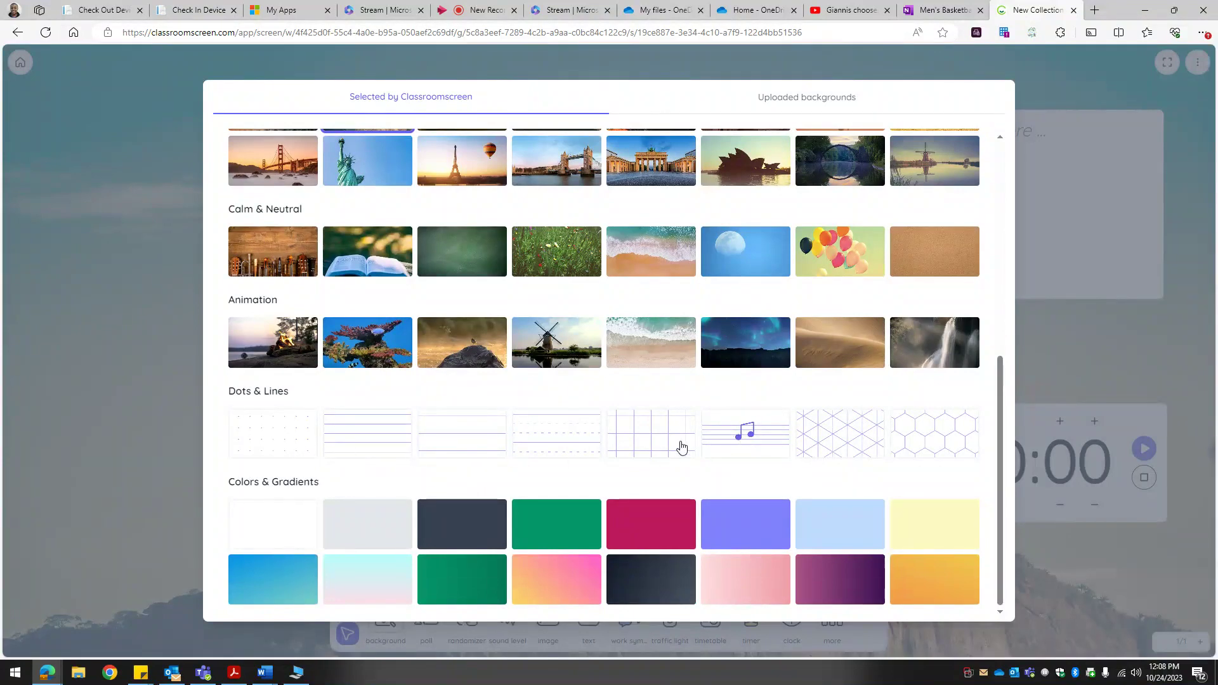
scroll(451, 482, up, 4)
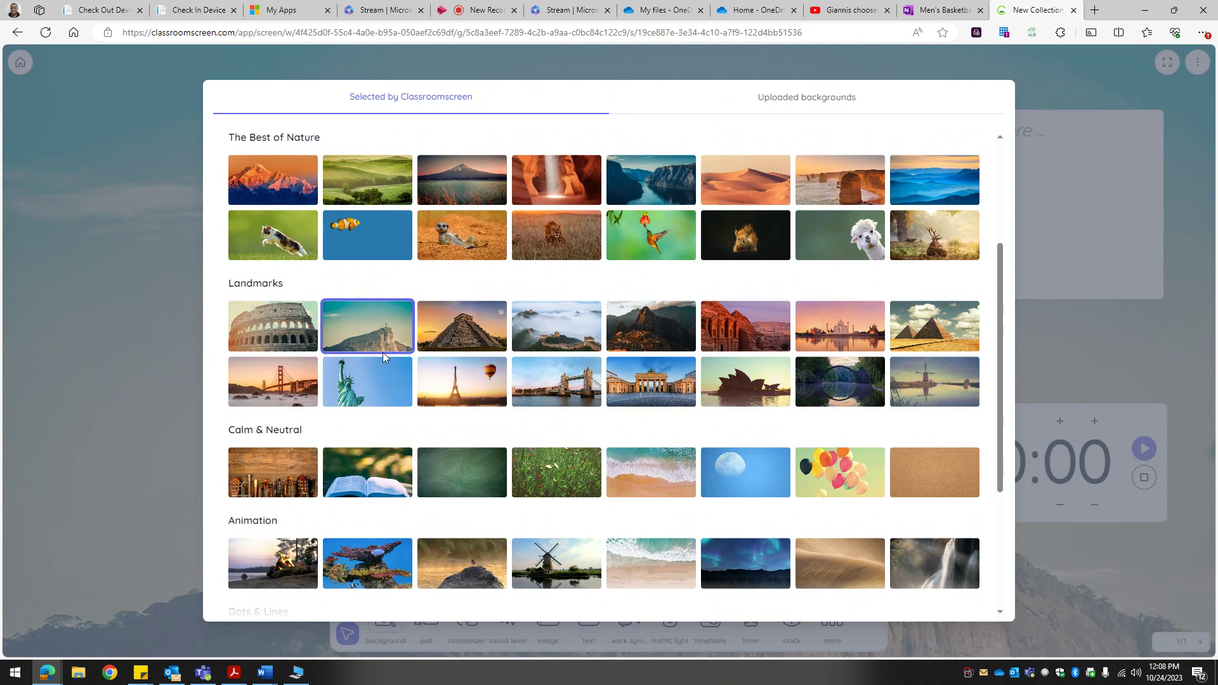
click(373, 460)
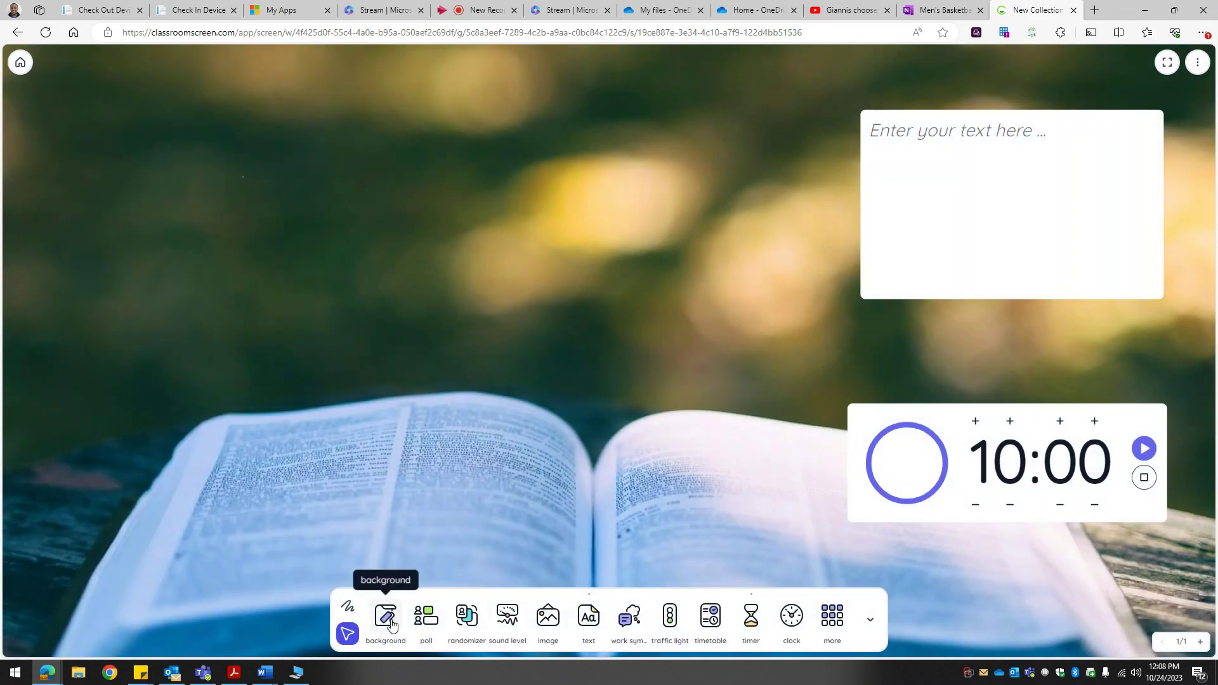
Add a poll widget, moved to the upper-left corner and resized smaller
click(426, 617)
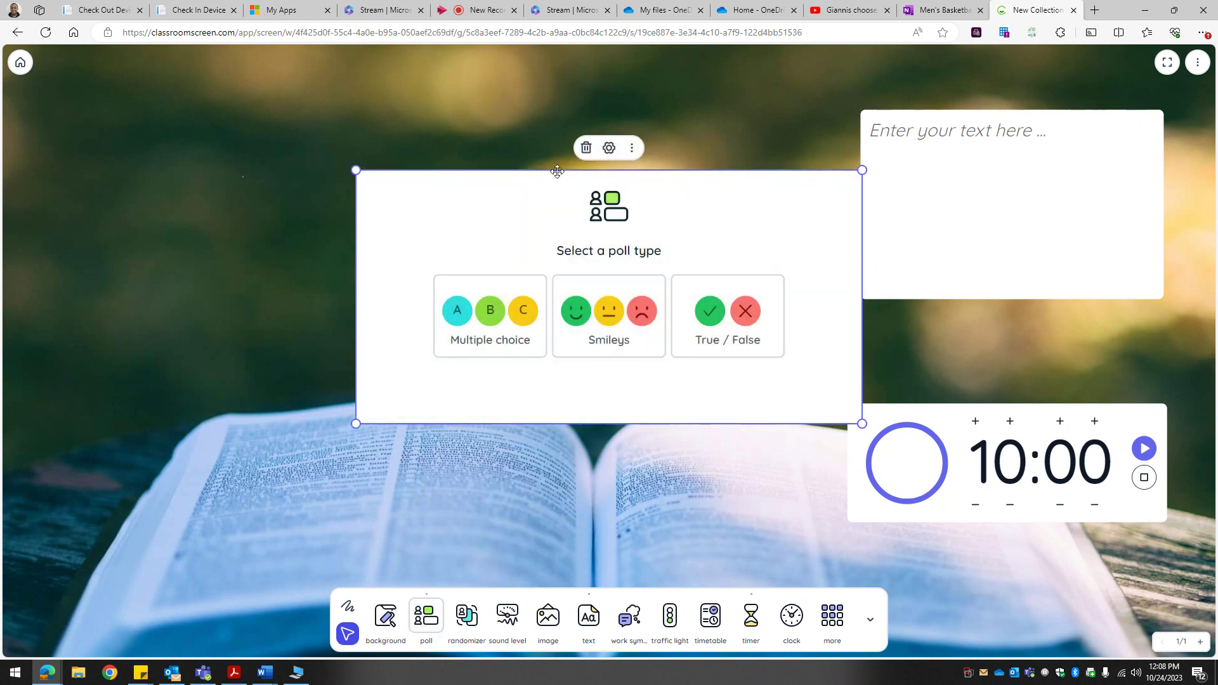
drag(489, 185, 249, 136)
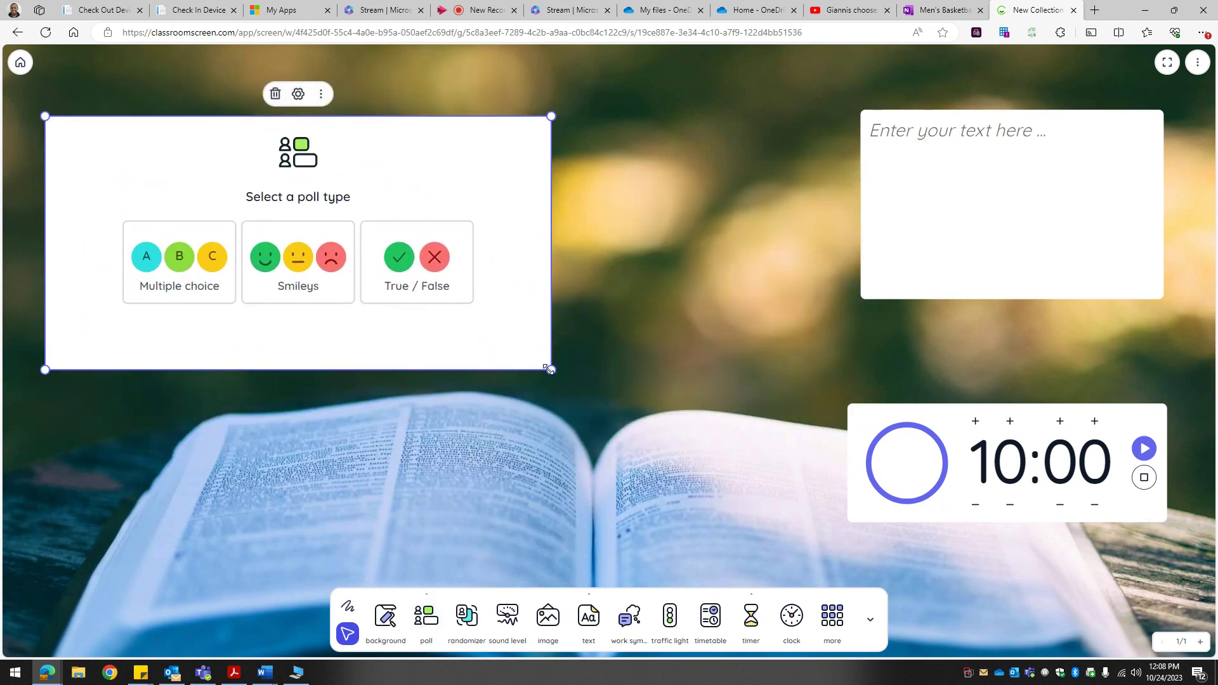
drag(551, 370, 381, 284)
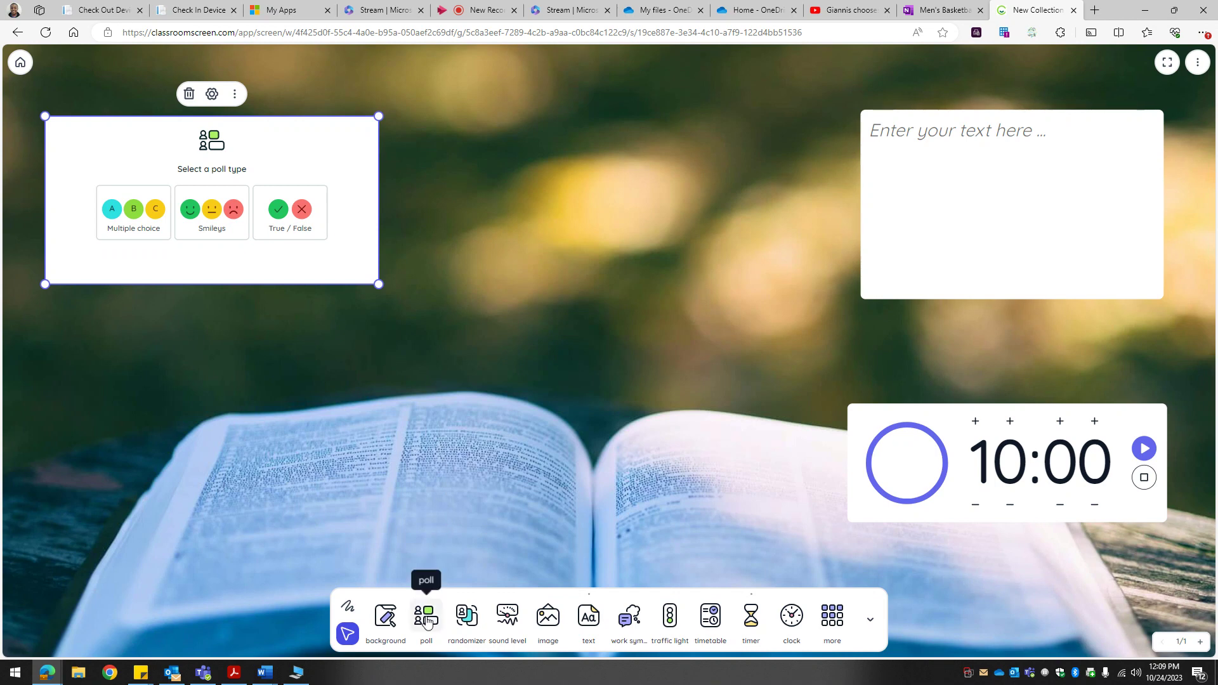
Add an image widget showing the Basket photo uploaded from the Pictures folder
click(548, 617)
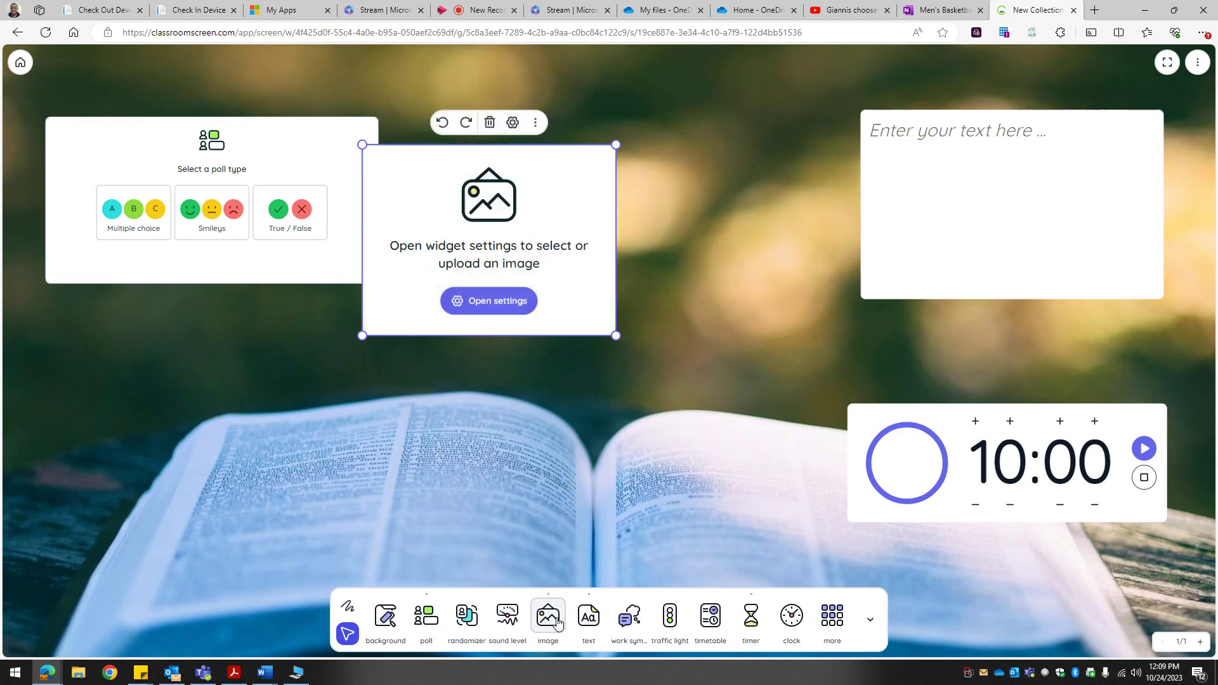
click(519, 306)
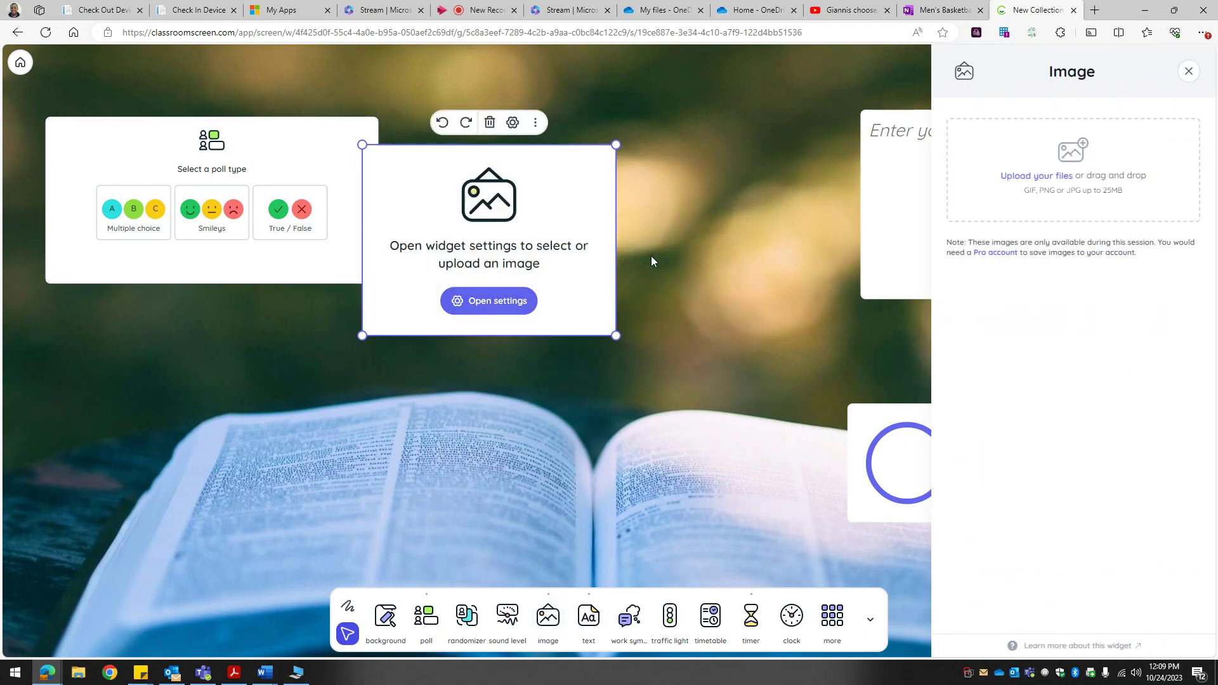
click(1058, 182)
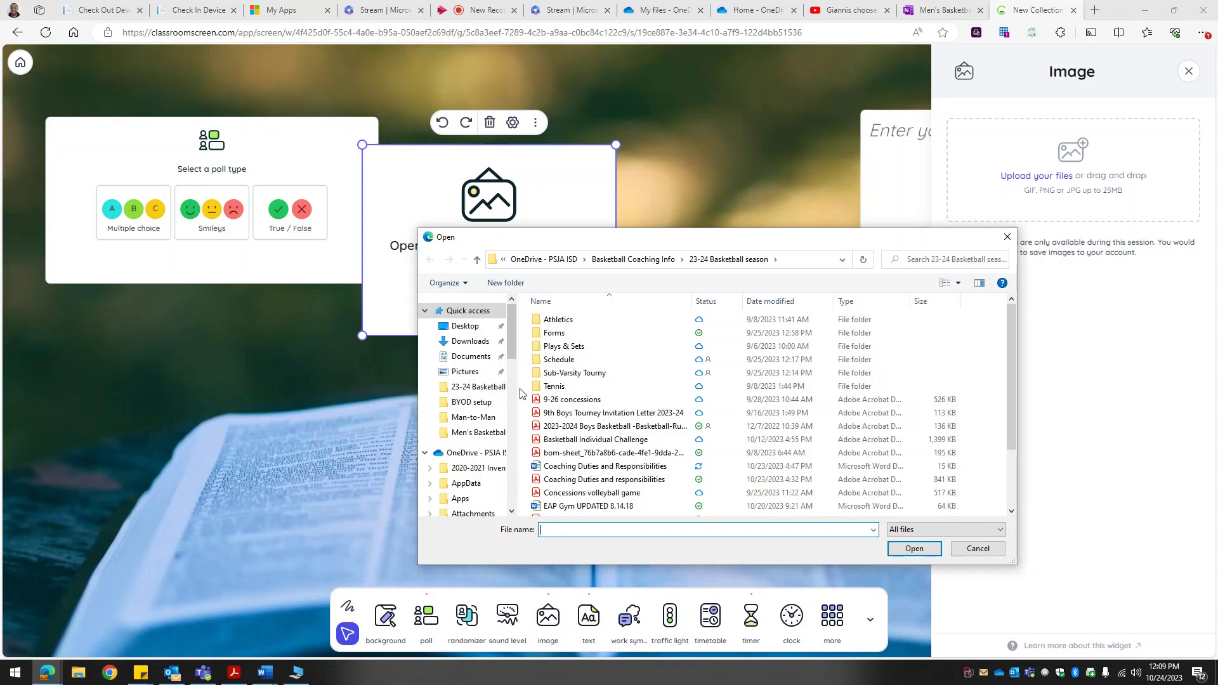
click(465, 372)
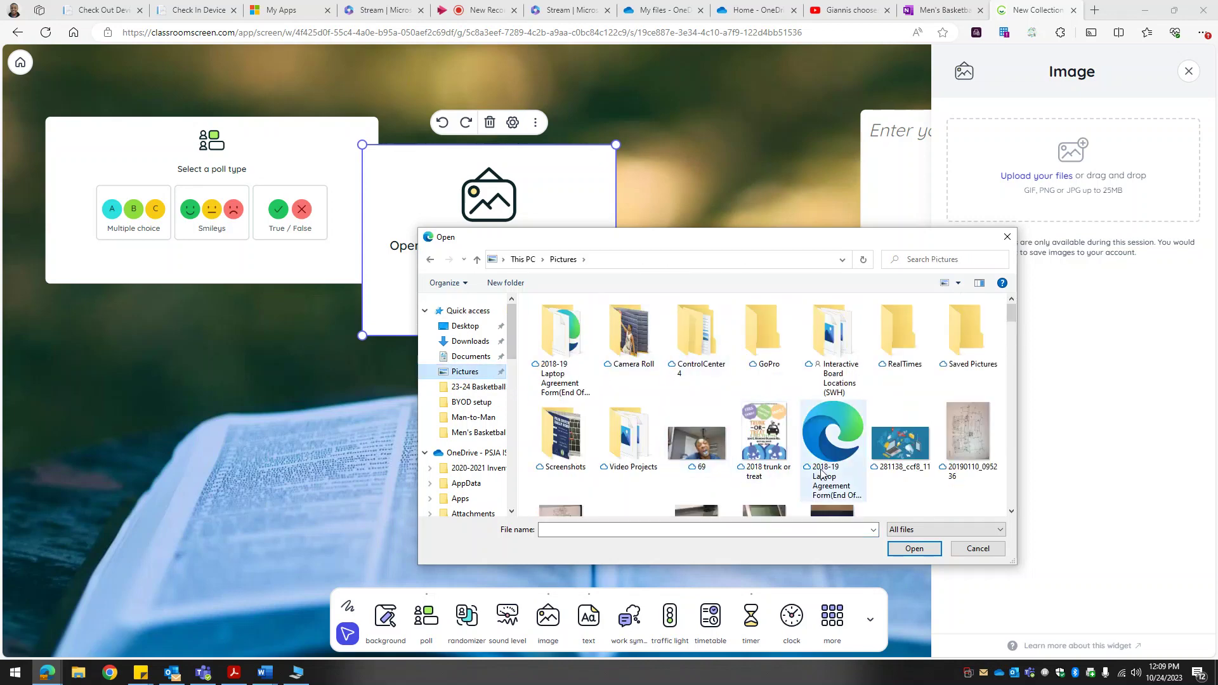
scroll(822, 473, down, 3)
click(768, 454)
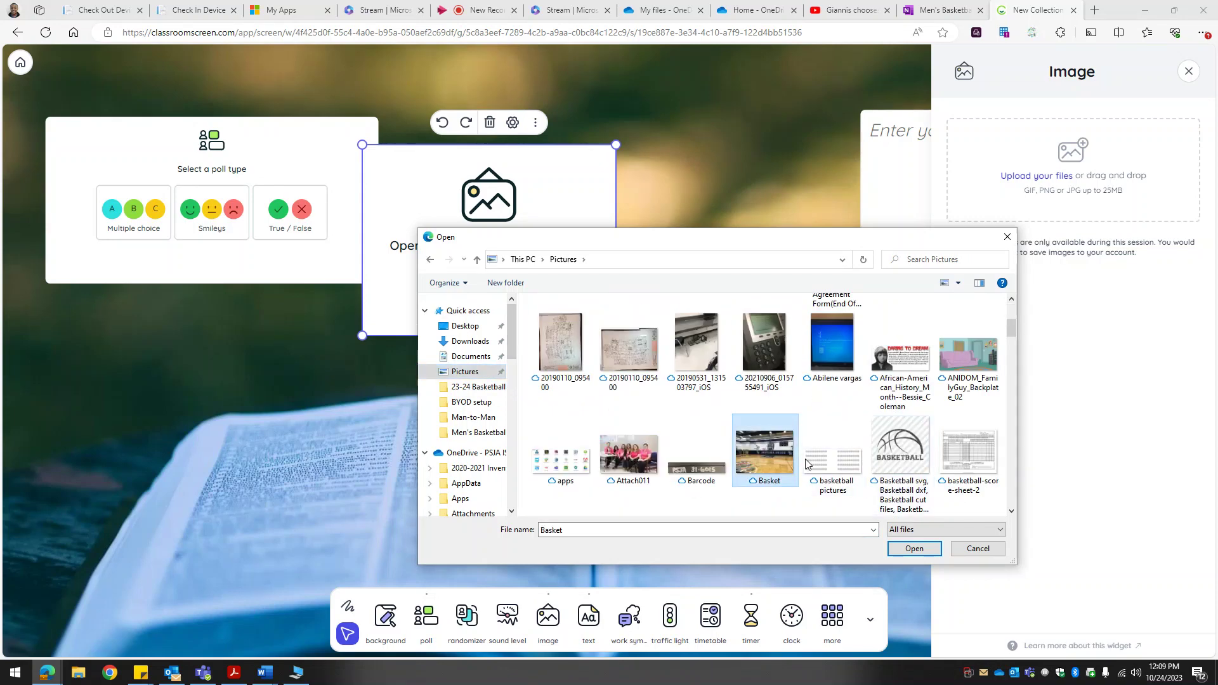
click(941, 549)
Move the gym photo to the lower left and preview it in Spotlight
drag(500, 185, 237, 391)
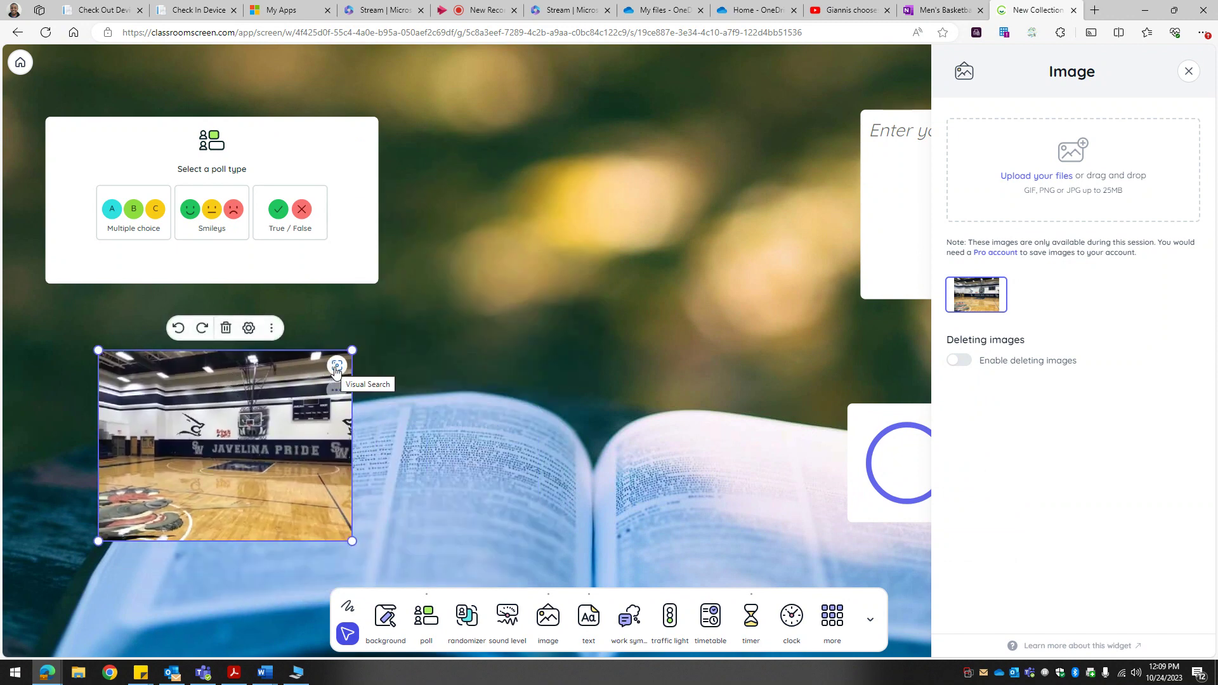
click(271, 327)
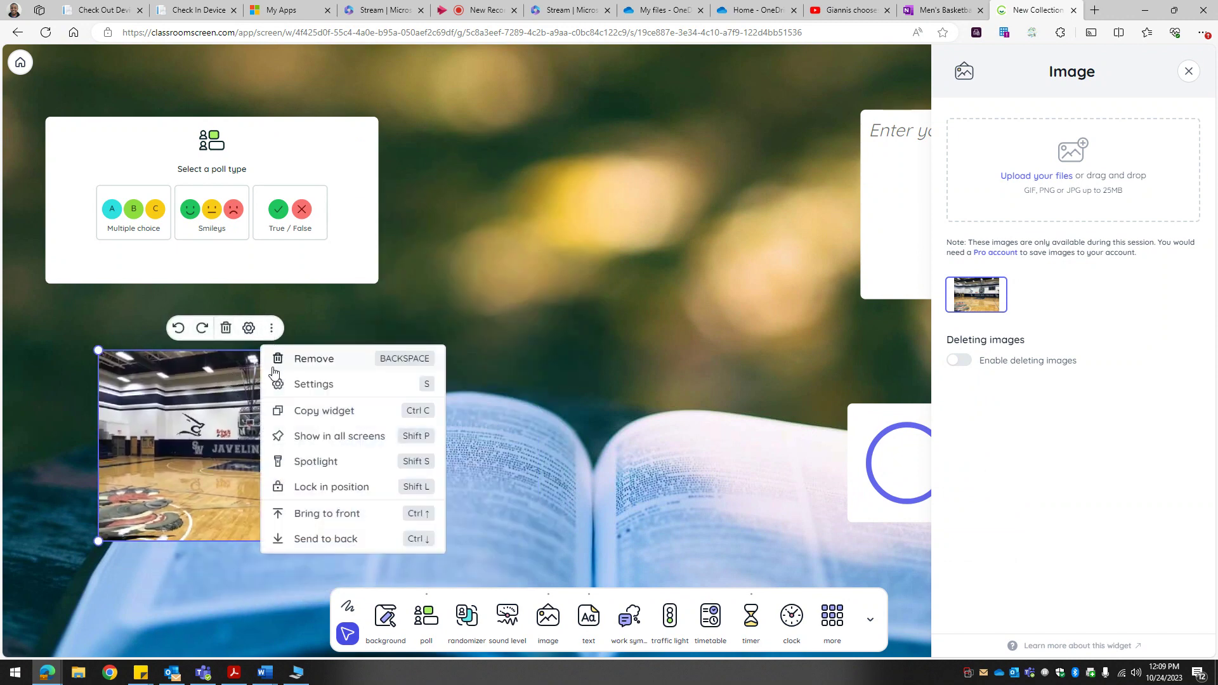
click(330, 460)
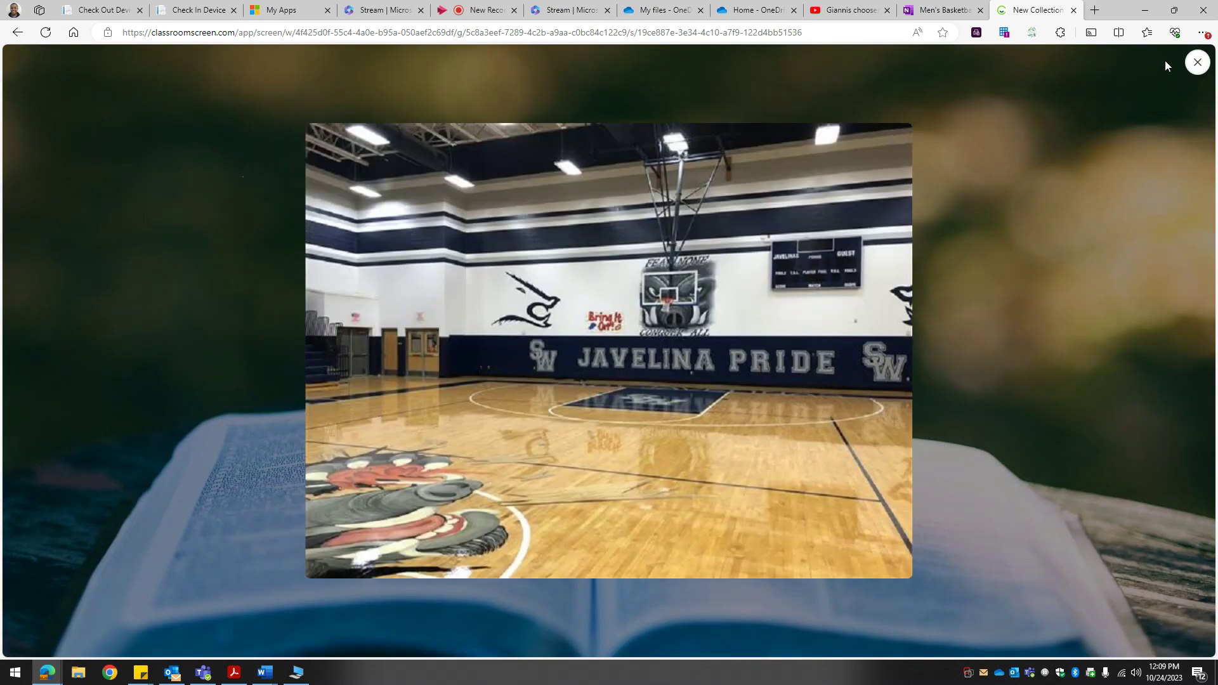
click(1197, 62)
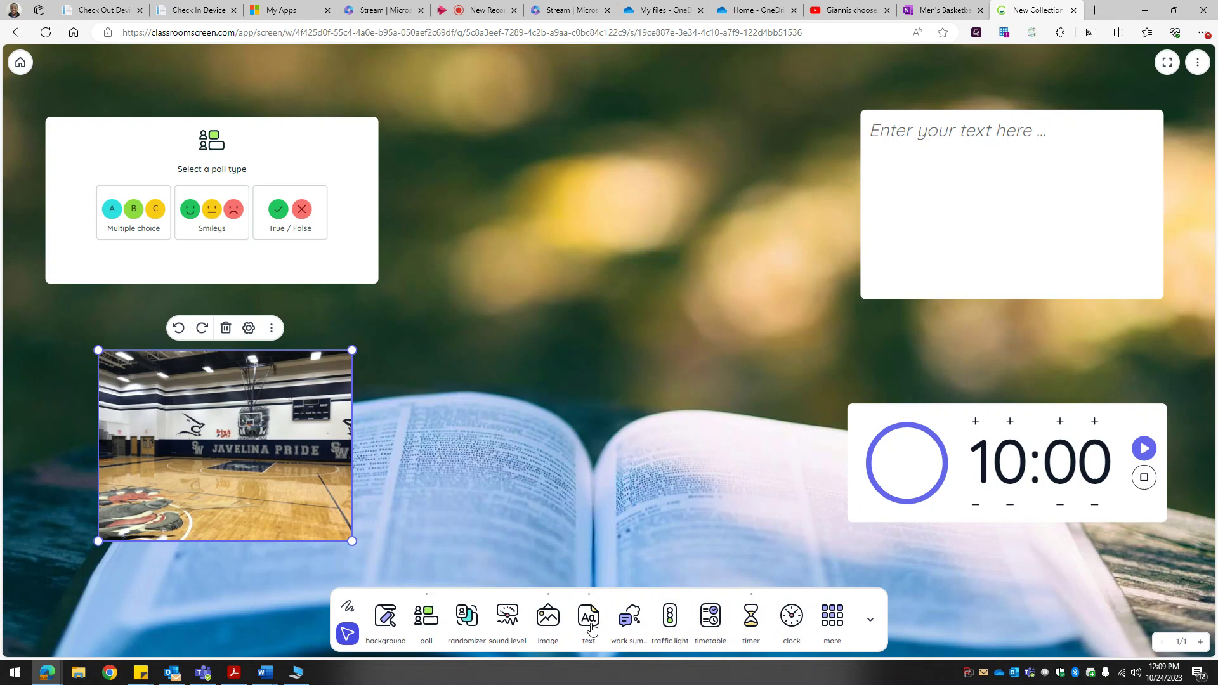
Add and trash a trial video widget, then add an empty embed widget
click(830, 618)
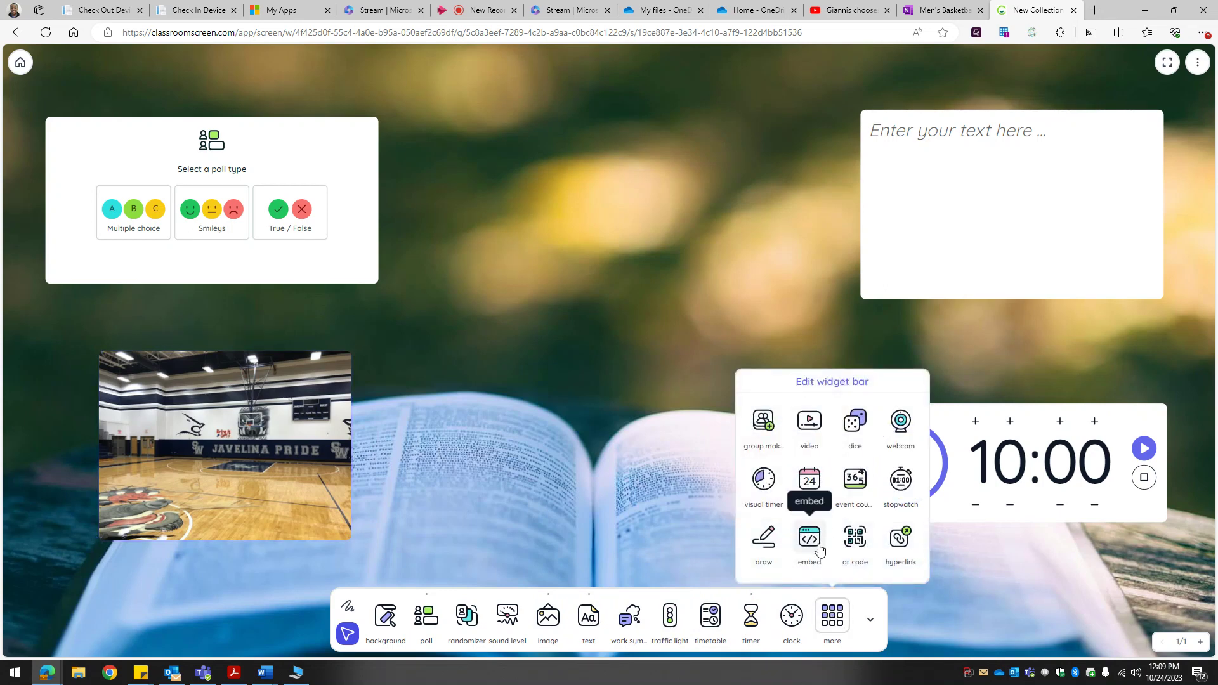
click(810, 431)
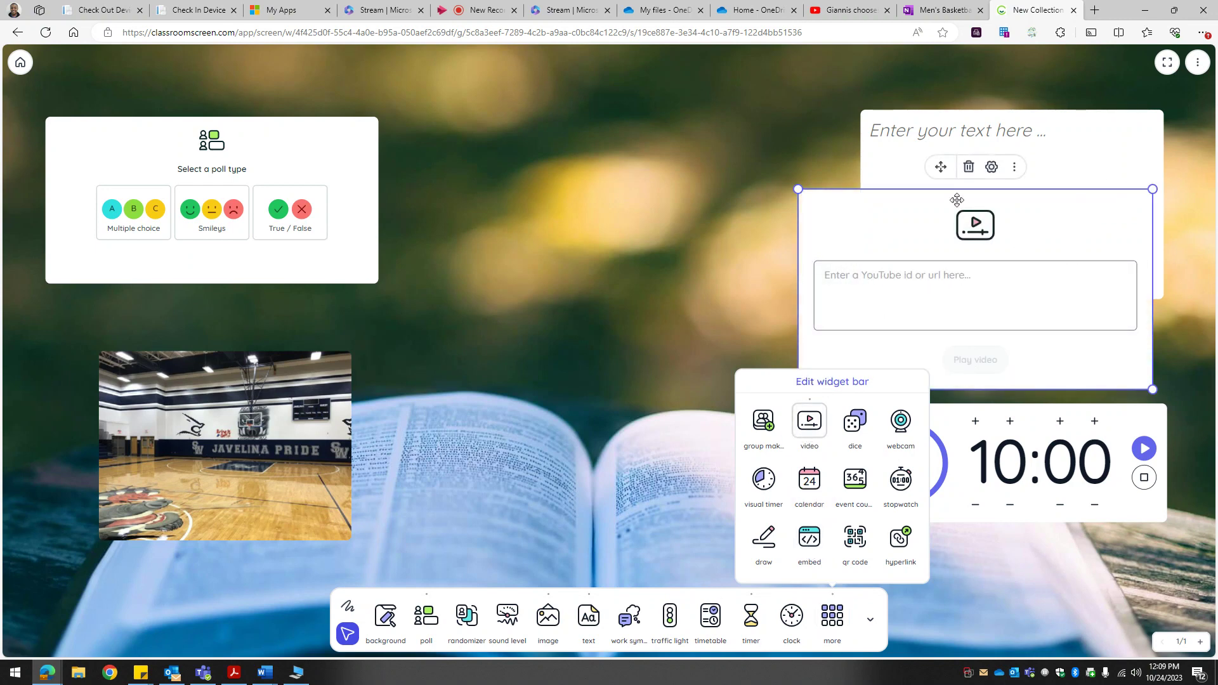
click(969, 167)
mouse_move(832, 615)
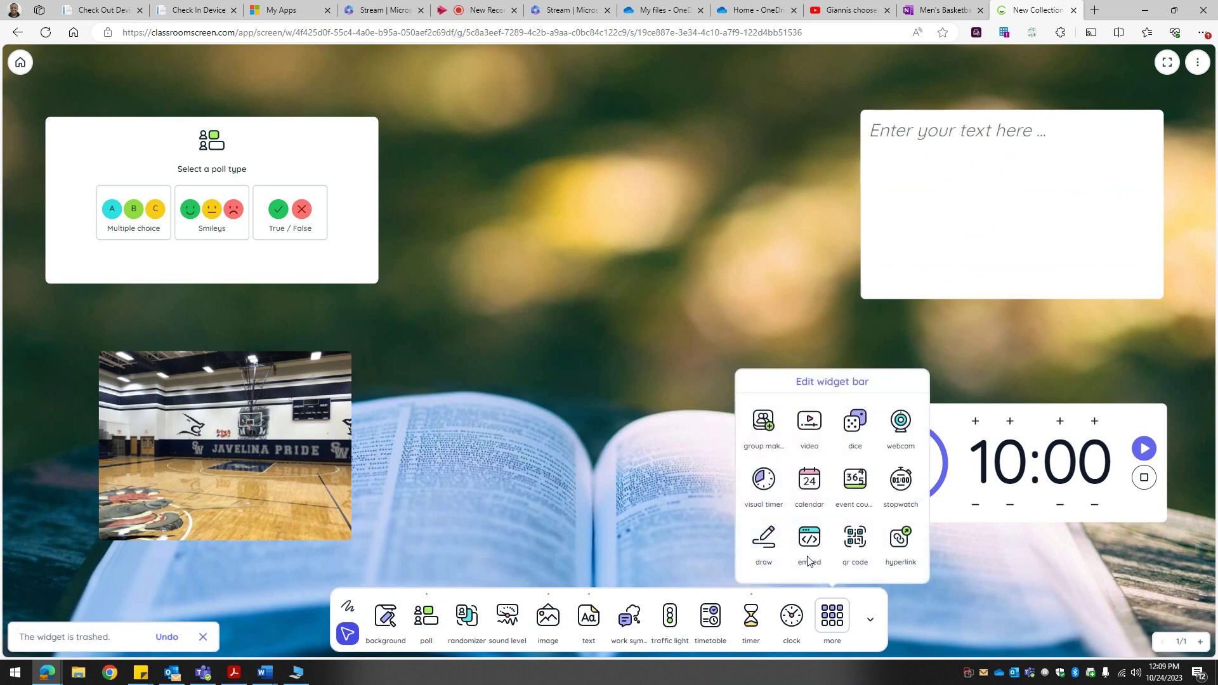
click(810, 539)
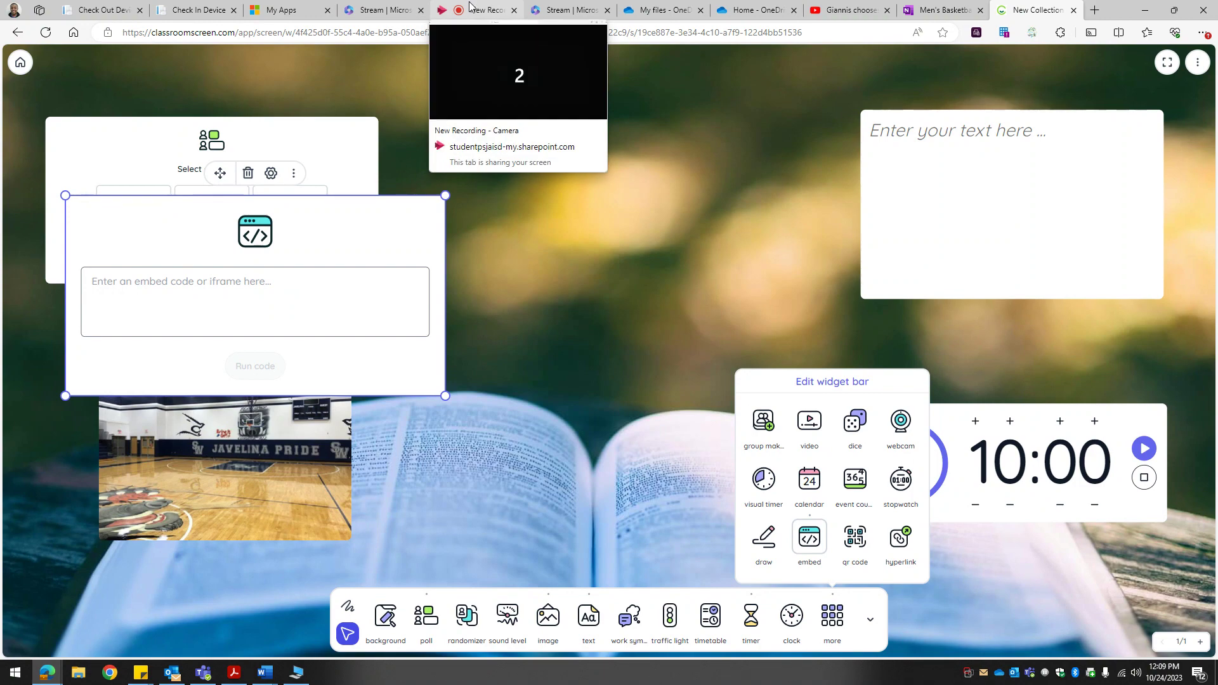
Copy the Giannis GOAT-debate video's iframe embed code from YouTube into the clipboard
click(831, 6)
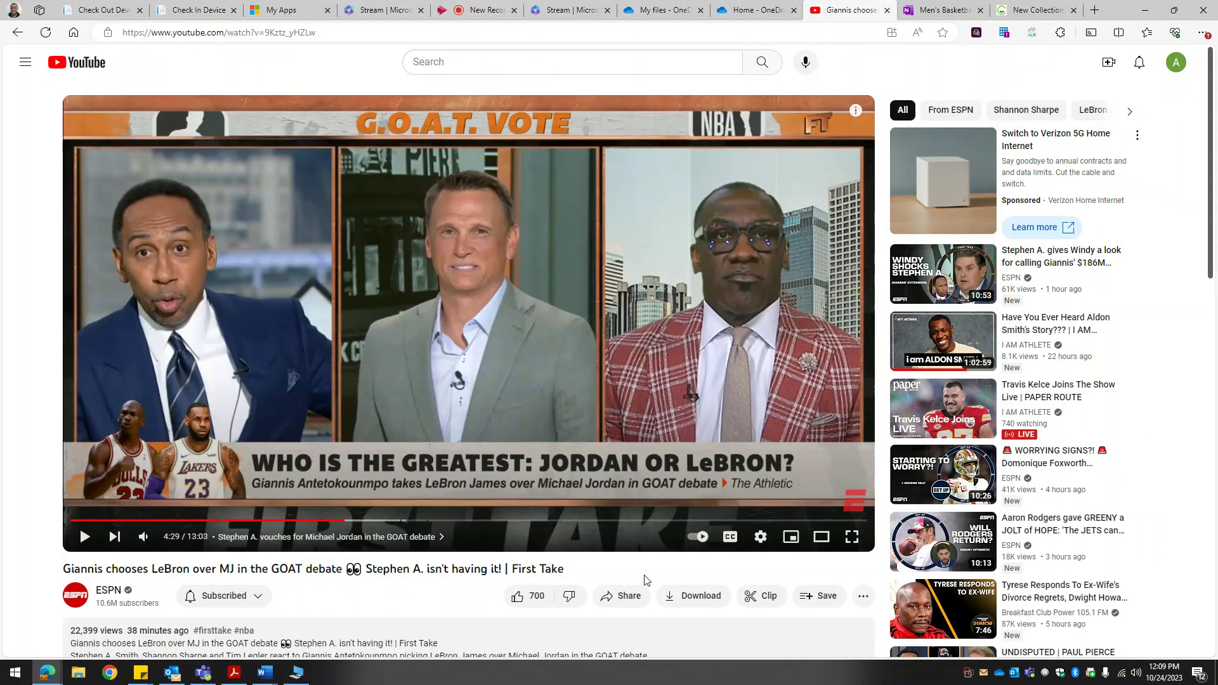
click(636, 599)
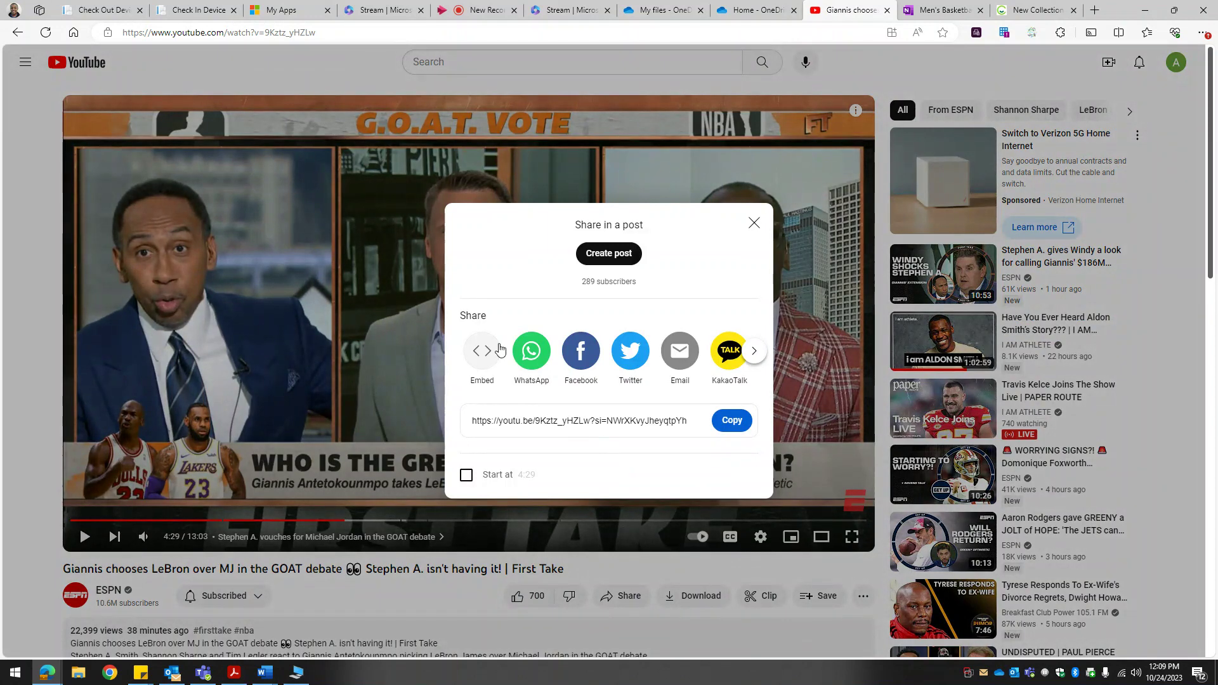
click(482, 349)
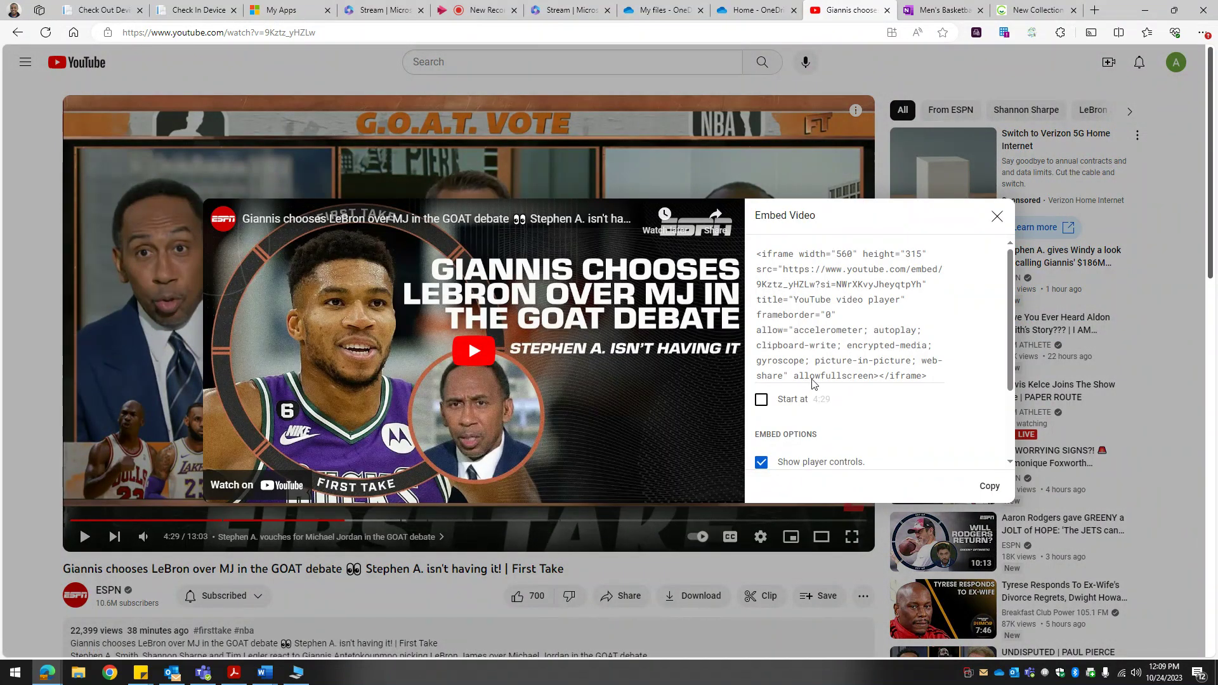
click(990, 487)
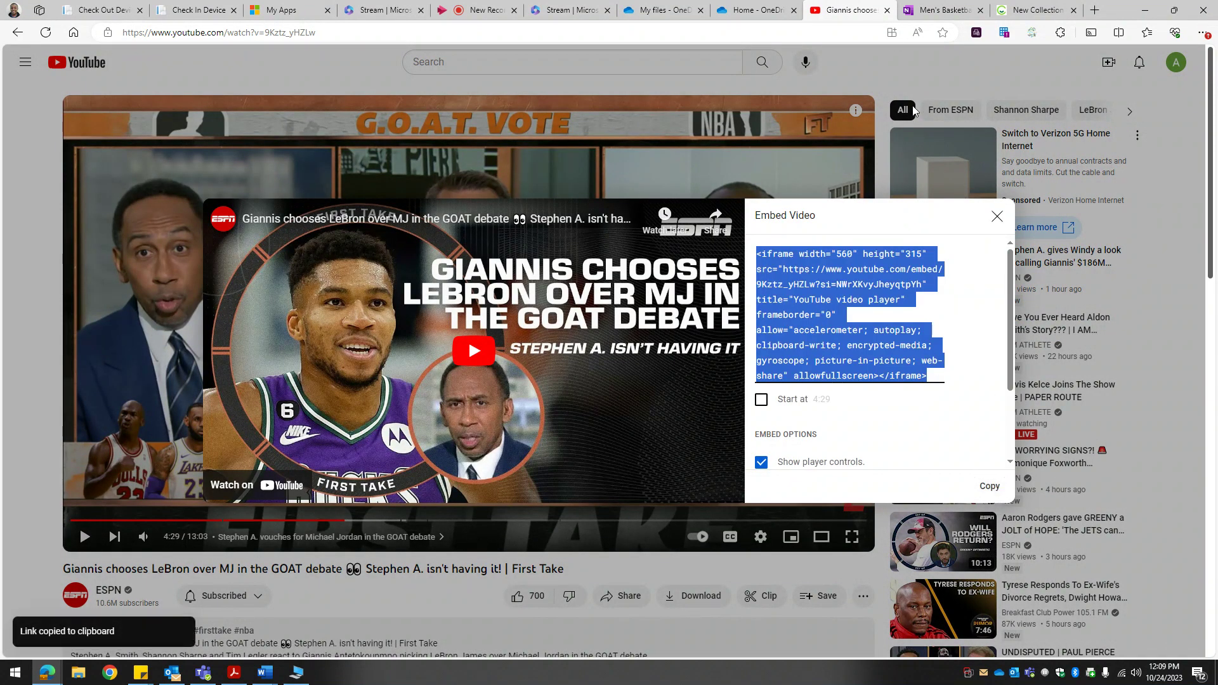
click(1034, 11)
click(190, 294)
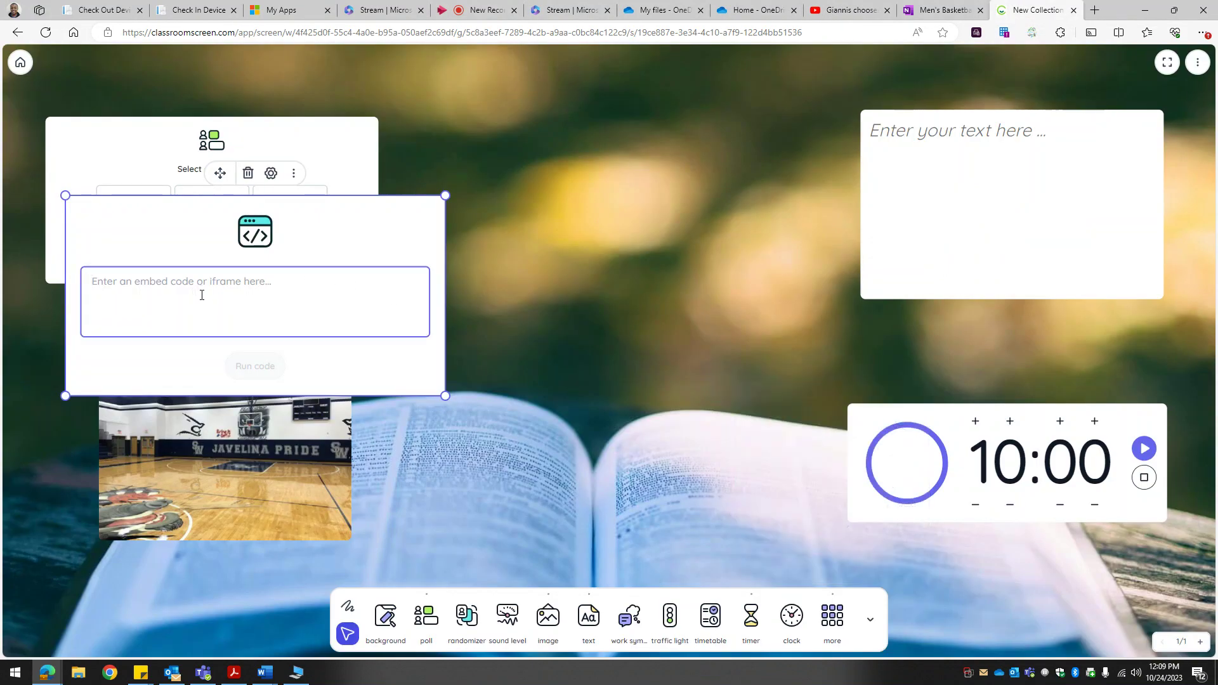
Paste and run the Giannis embed code, then move the player to the lower centre
key(ctrl+v)
click(264, 370)
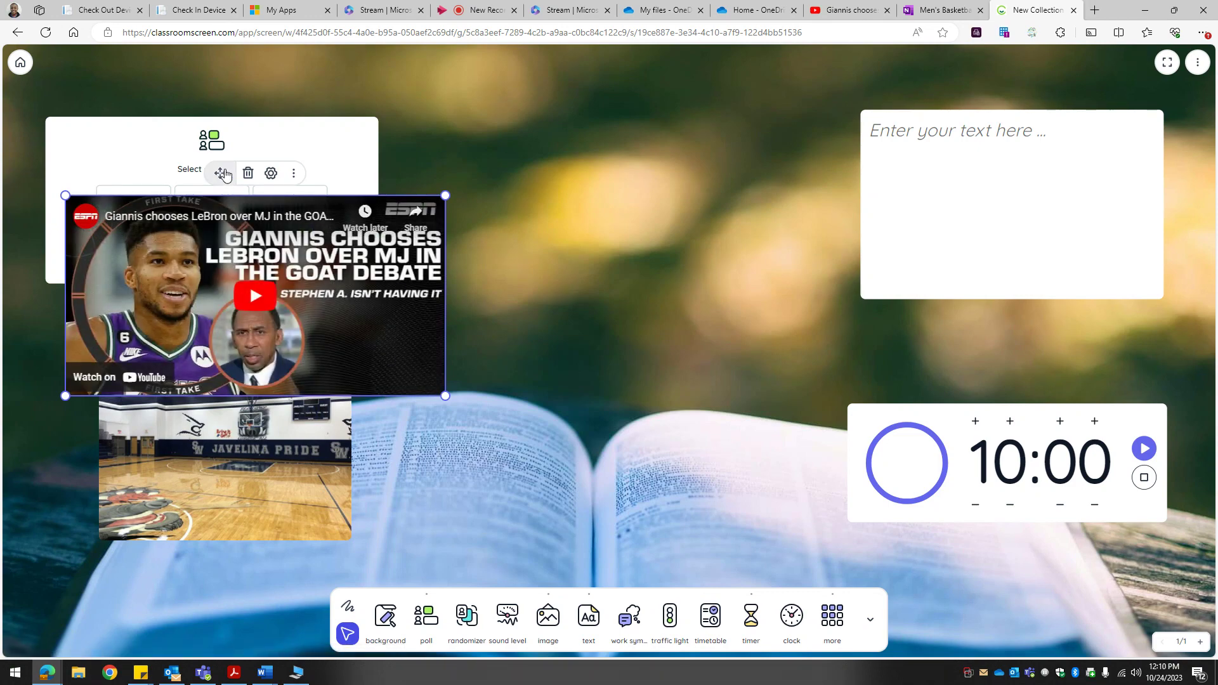
drag(220, 173, 575, 339)
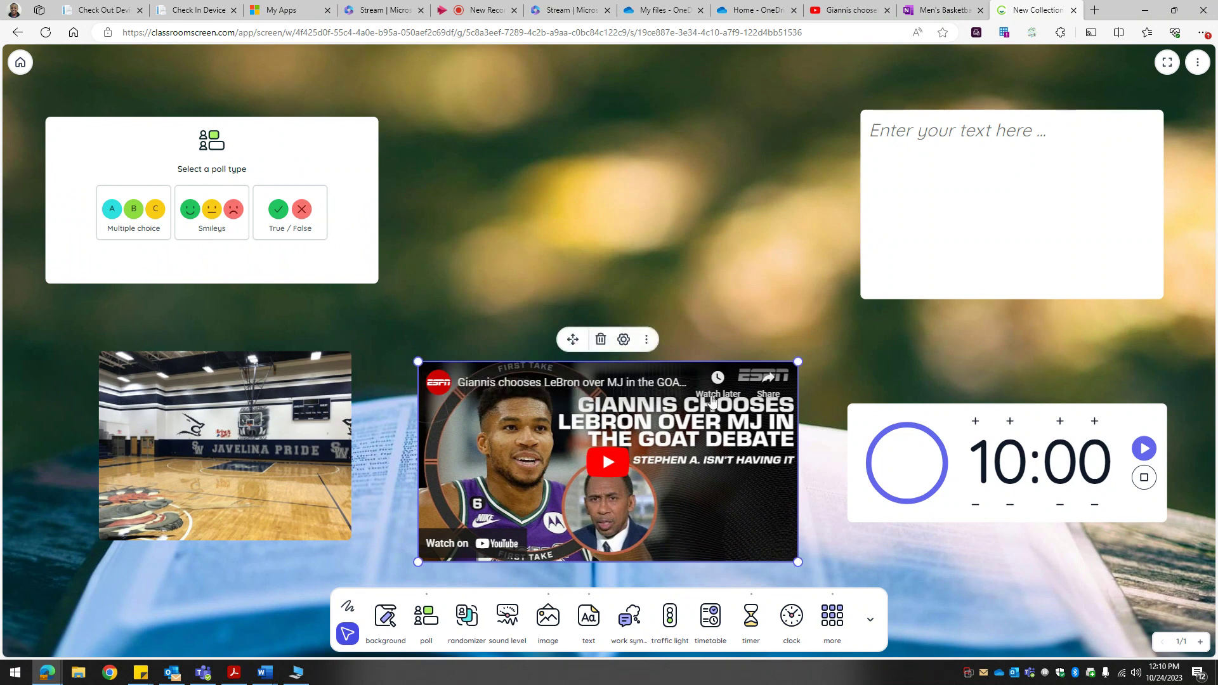
Preview the embedded video in Spotlight, then play and pause it
click(646, 340)
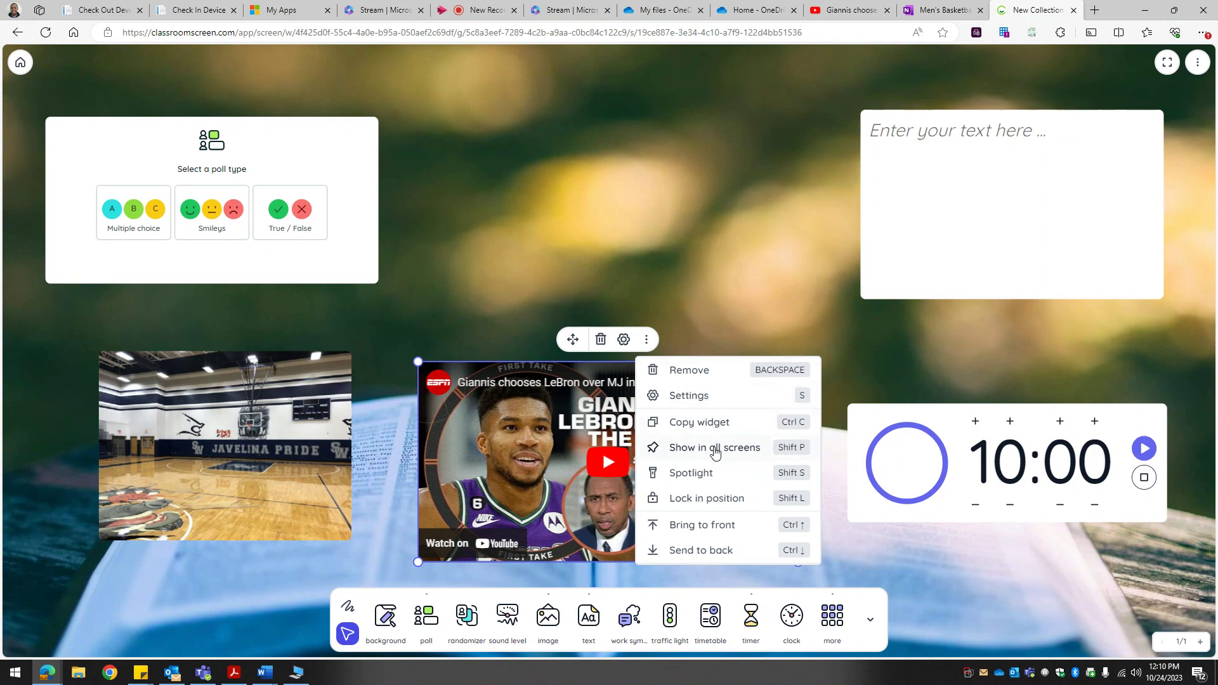
click(716, 472)
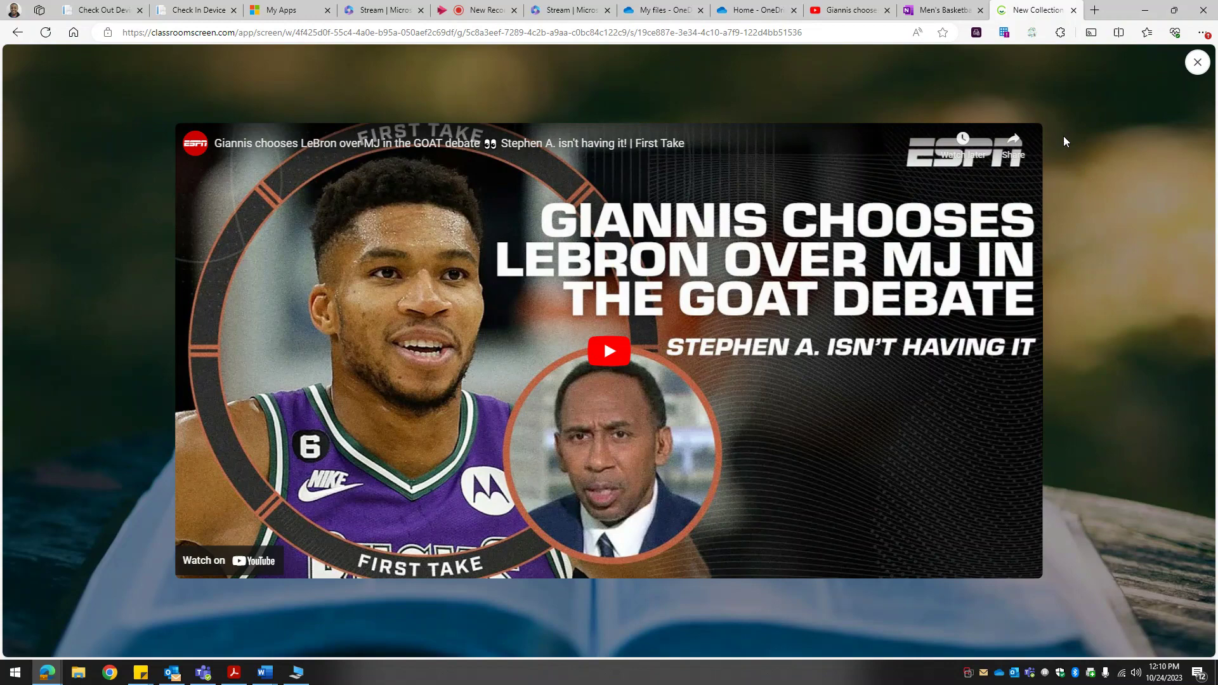
click(1197, 62)
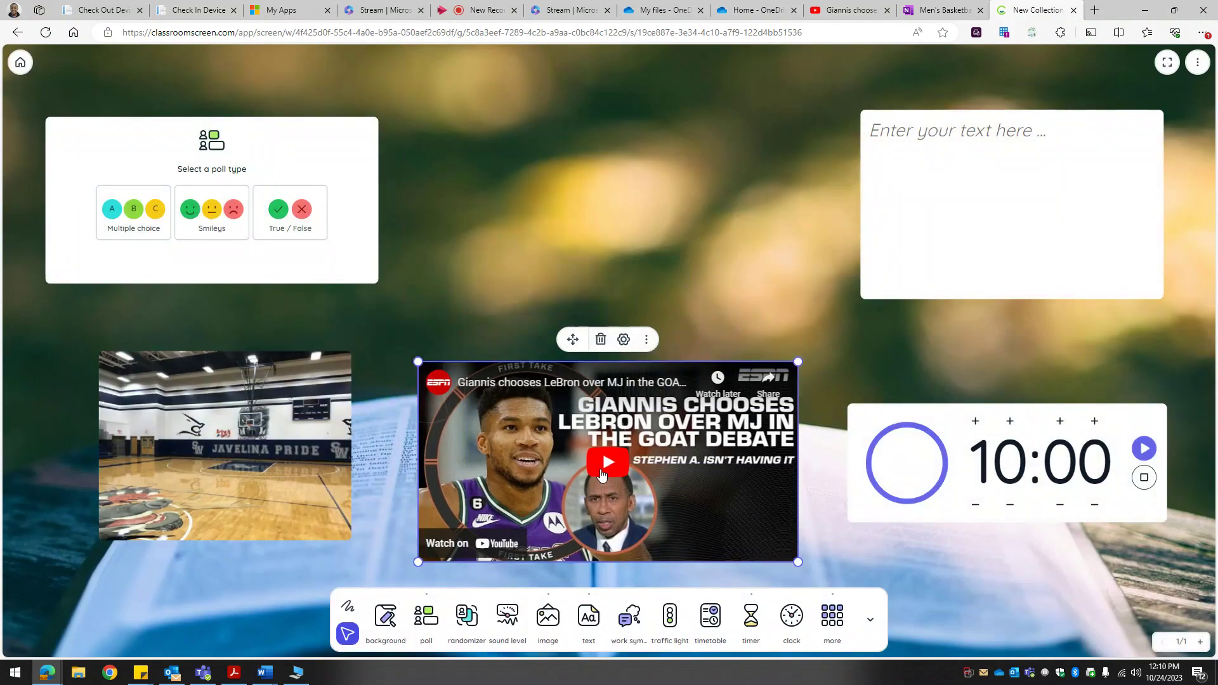
click(604, 470)
click(730, 393)
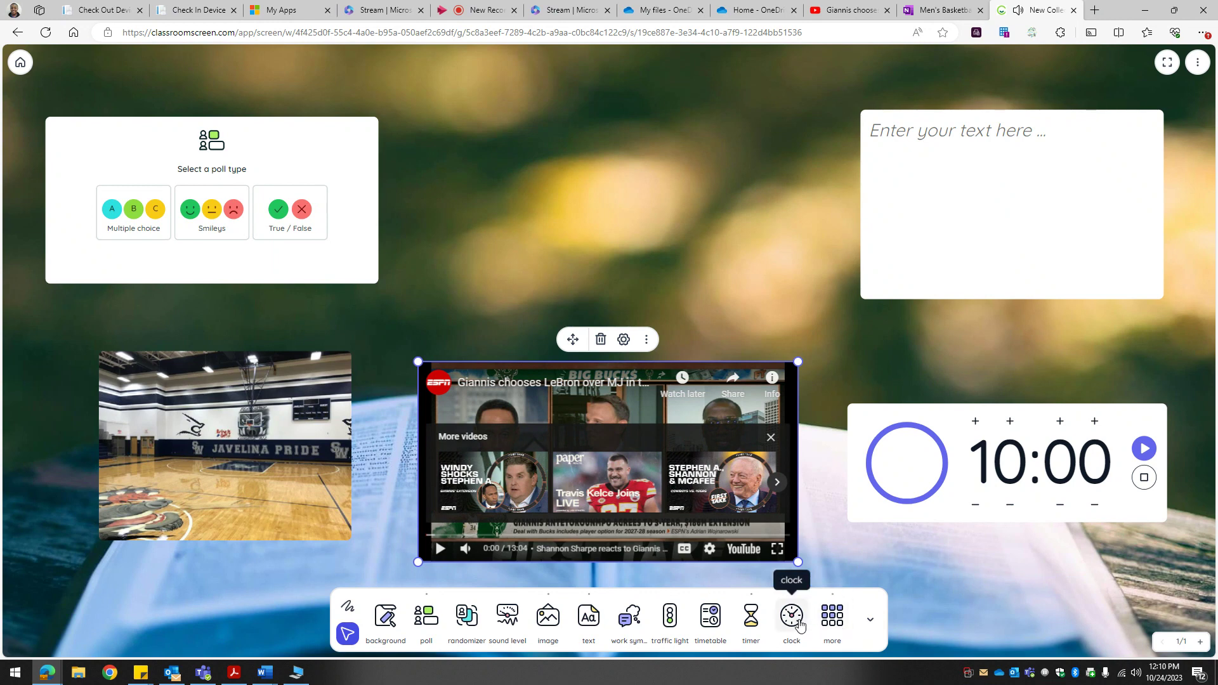
Add an analogue clock reading 12:10 PM, shrunk and placed at the top centre
click(798, 626)
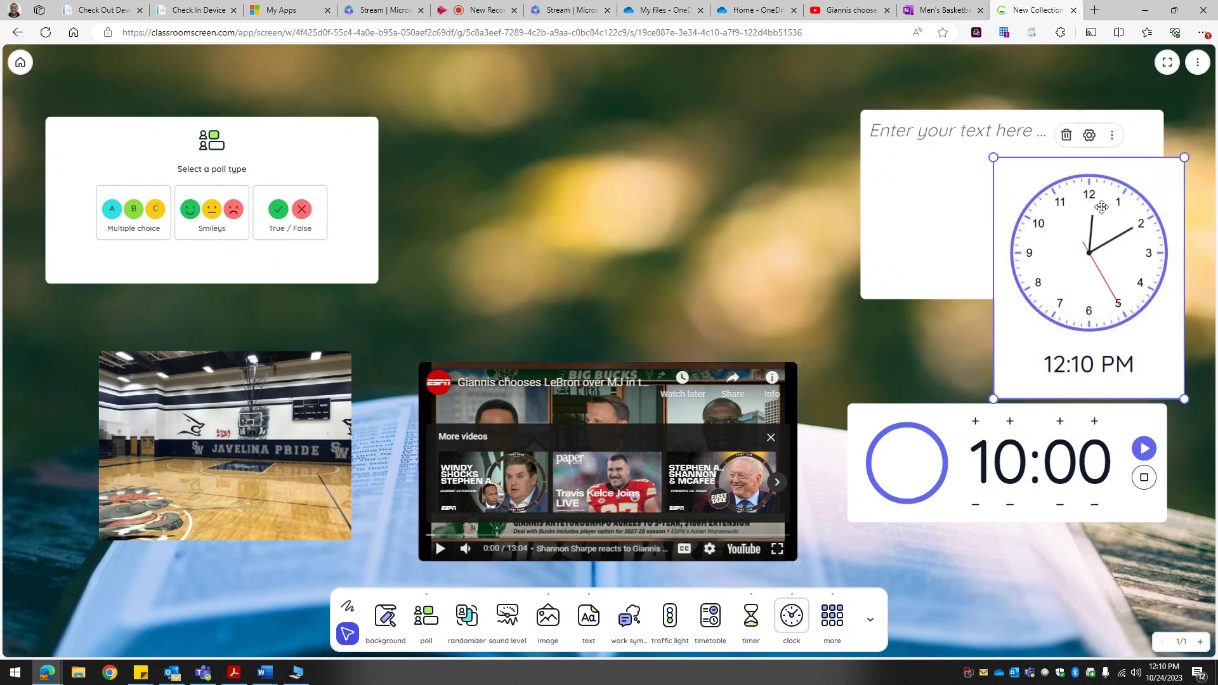
drag(1102, 207, 728, 138)
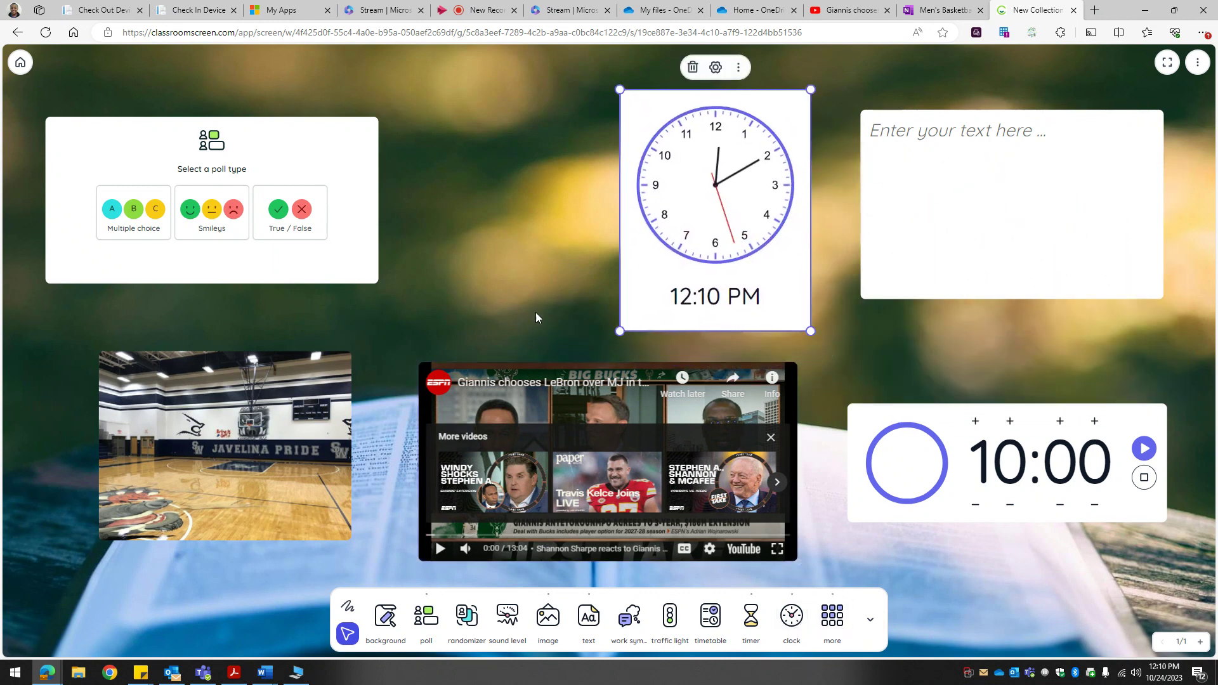
drag(612, 93, 695, 194)
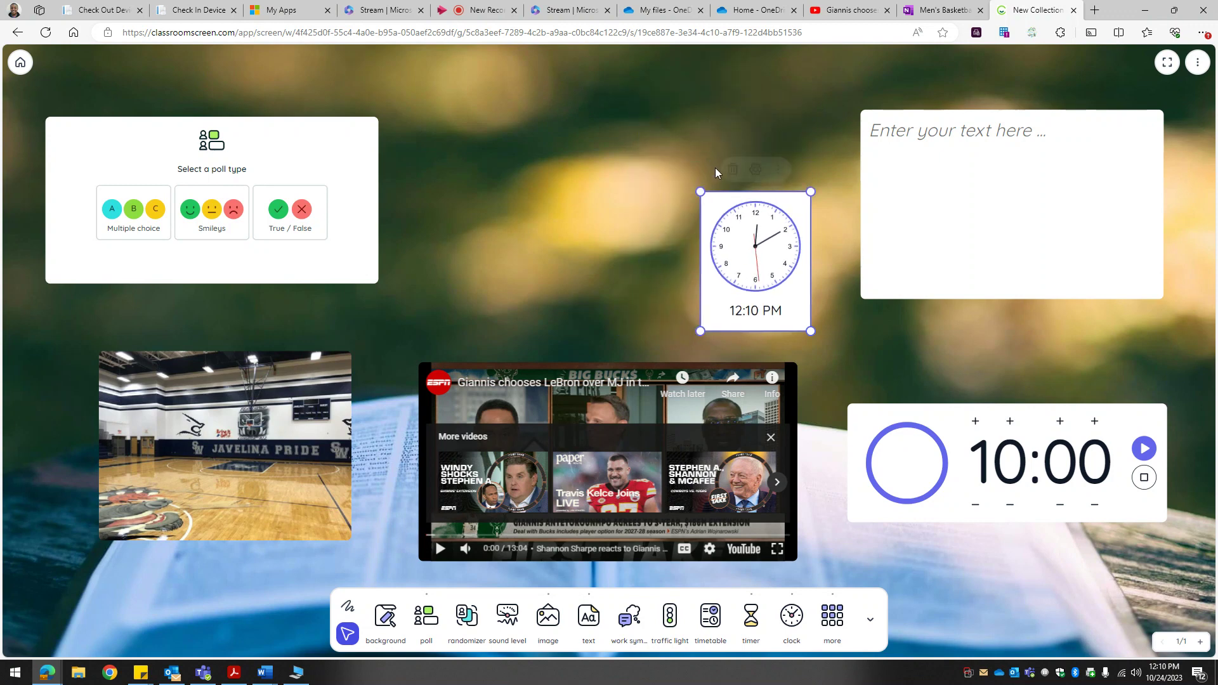
click(831, 616)
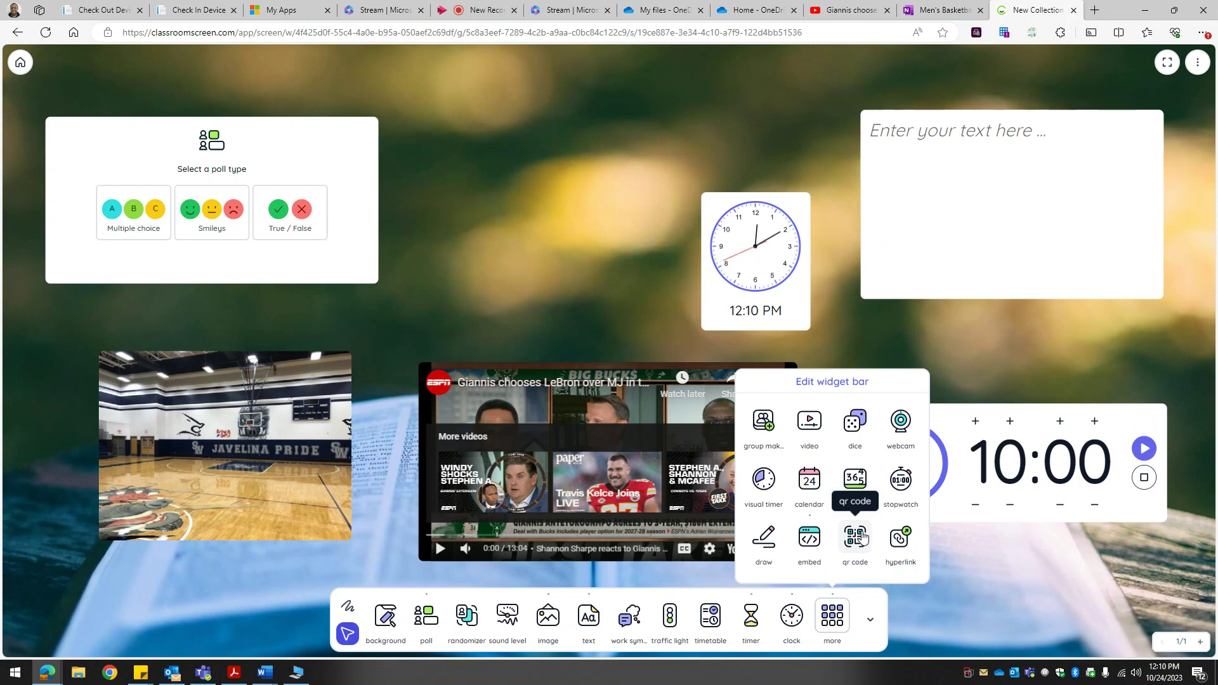
Add a first drawing board, enlarge it toward the top-left, then remove it through its options
click(765, 542)
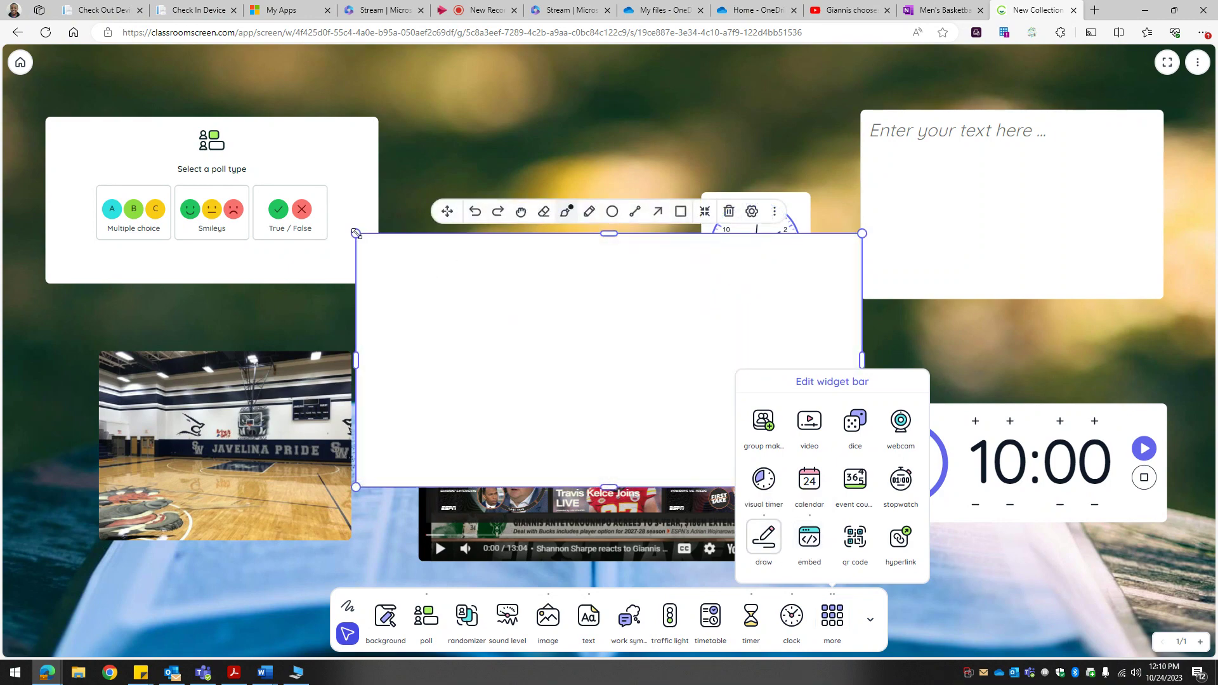
drag(356, 234, 215, 163)
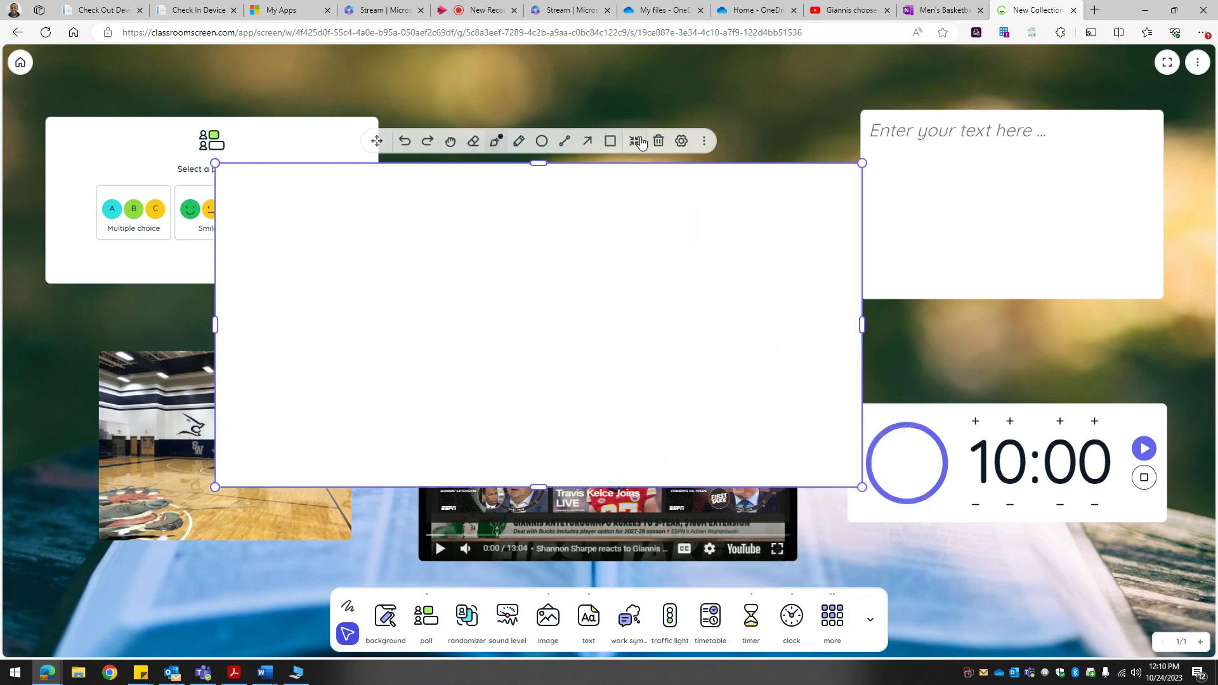
click(704, 143)
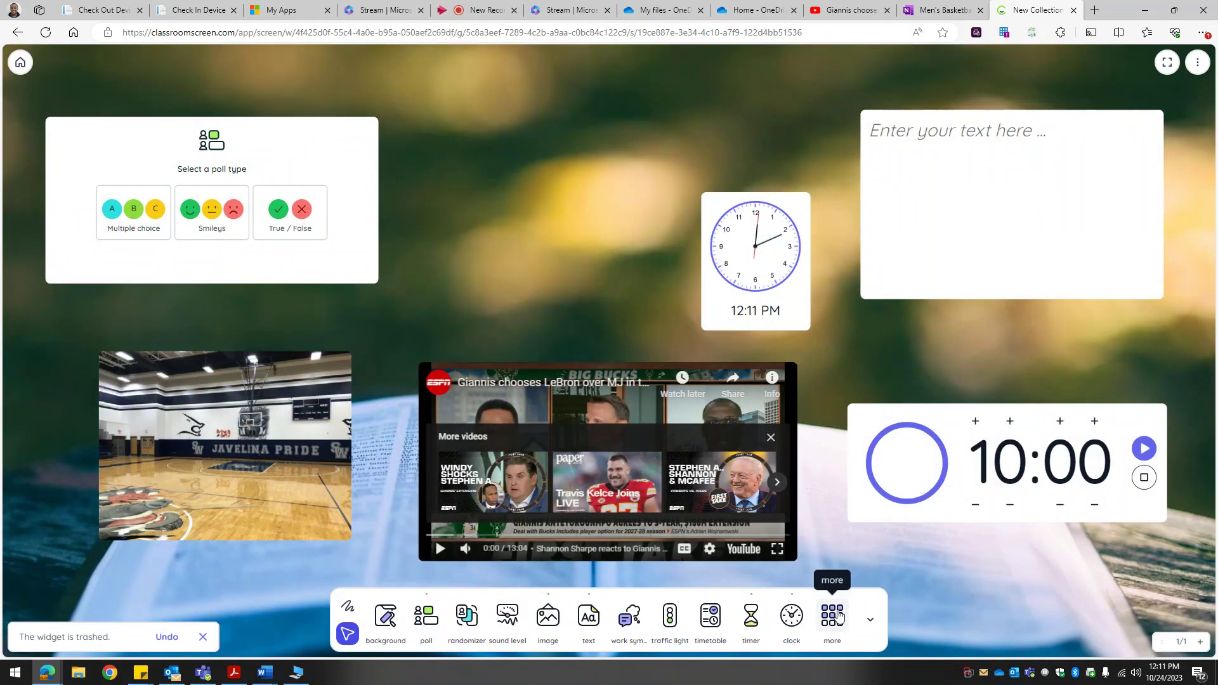
Add a fresh drawing board, shrink it, test and undo a stroke, and move it above the clock
click(833, 615)
click(764, 536)
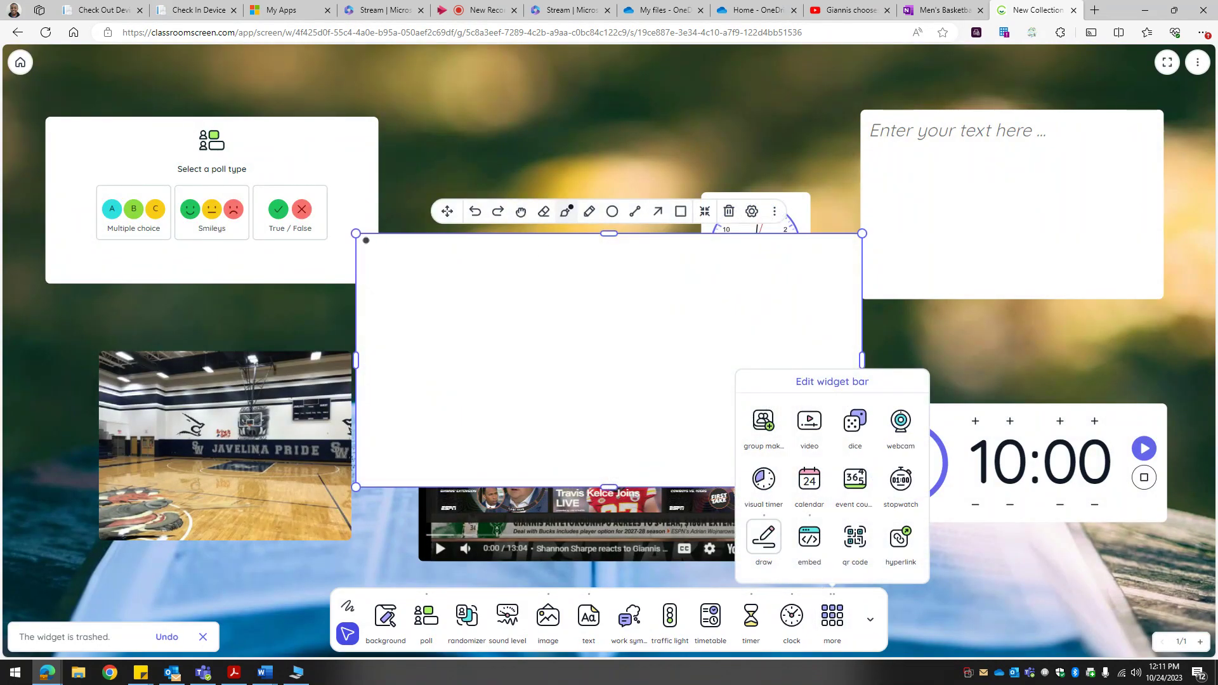
drag(354, 232, 430, 270)
mouse_move(652, 392)
mouse_down()
mouse_move(614, 299)
mouse_move(585, 147)
mouse_up()
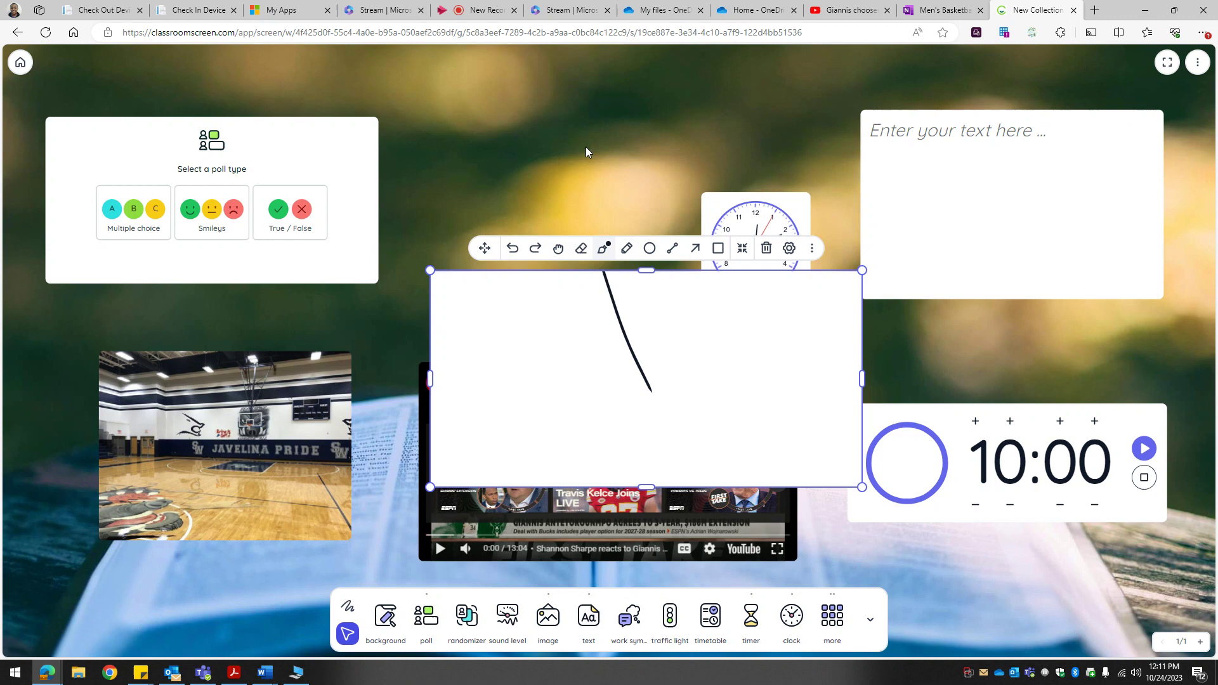
click(513, 248)
drag(485, 248, 459, 74)
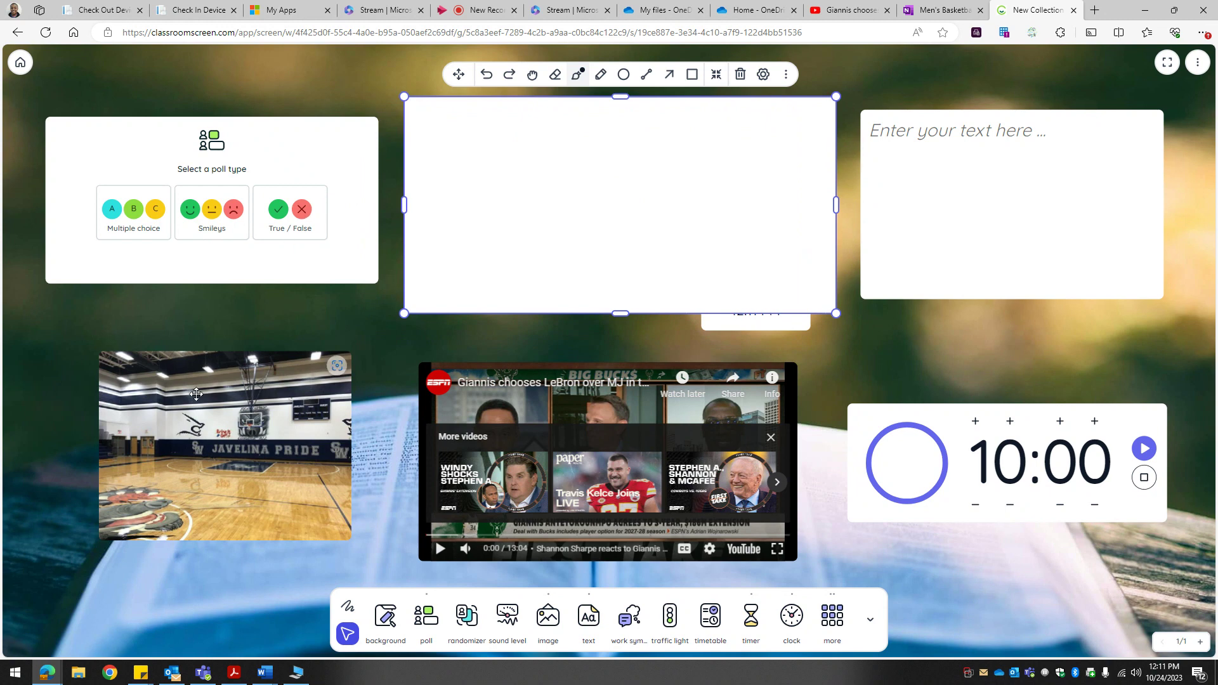
Move the gym photo to the bottom-left, the poll lower left, and the drawing board to the top-left
drag(200, 388, 162, 504)
drag(175, 256, 181, 359)
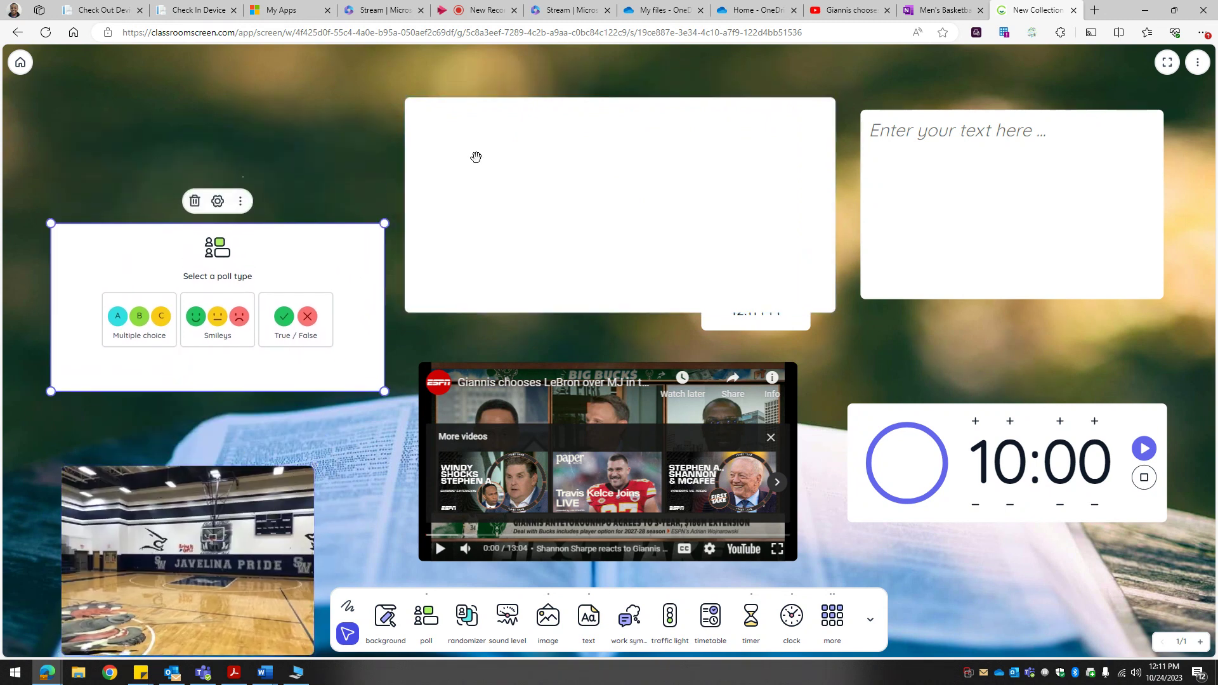
mouse_move(476, 155)
mouse_down()
mouse_move(402, 112)
mouse_move(337, 127)
mouse_move(322, 116)
mouse_up()
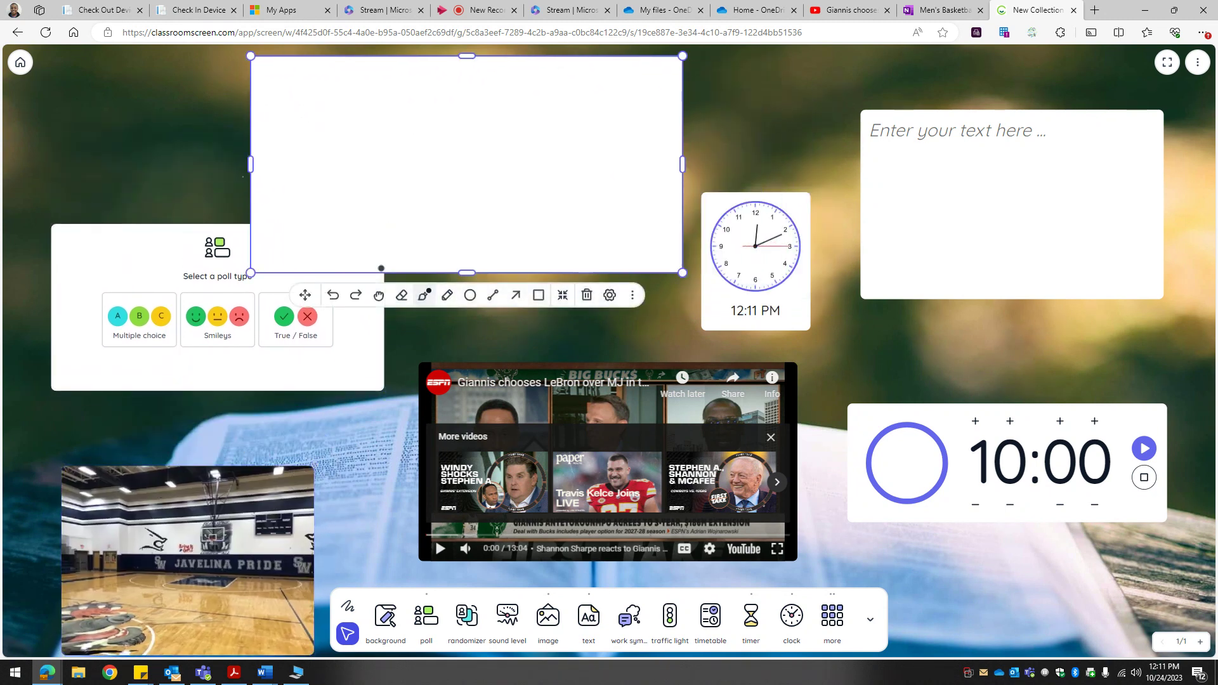
drag(353, 353, 332, 412)
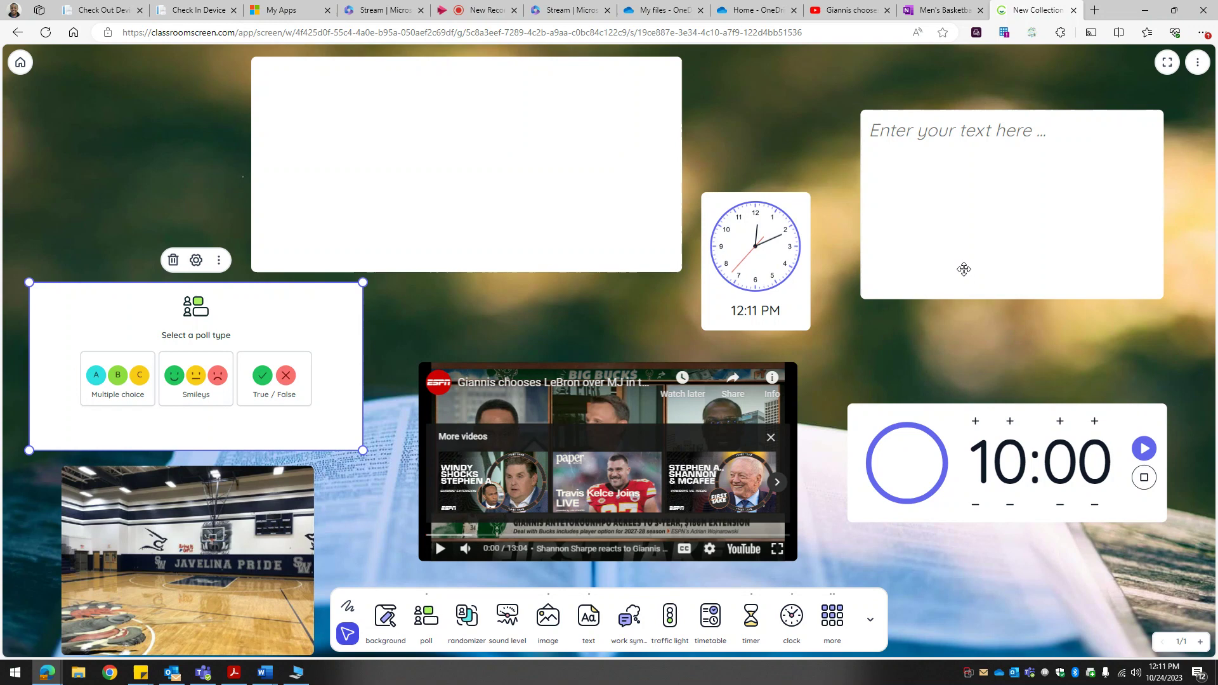
Write the heading 'Learning Objectives' in the upper-right text box and begin a second line
click(948, 130)
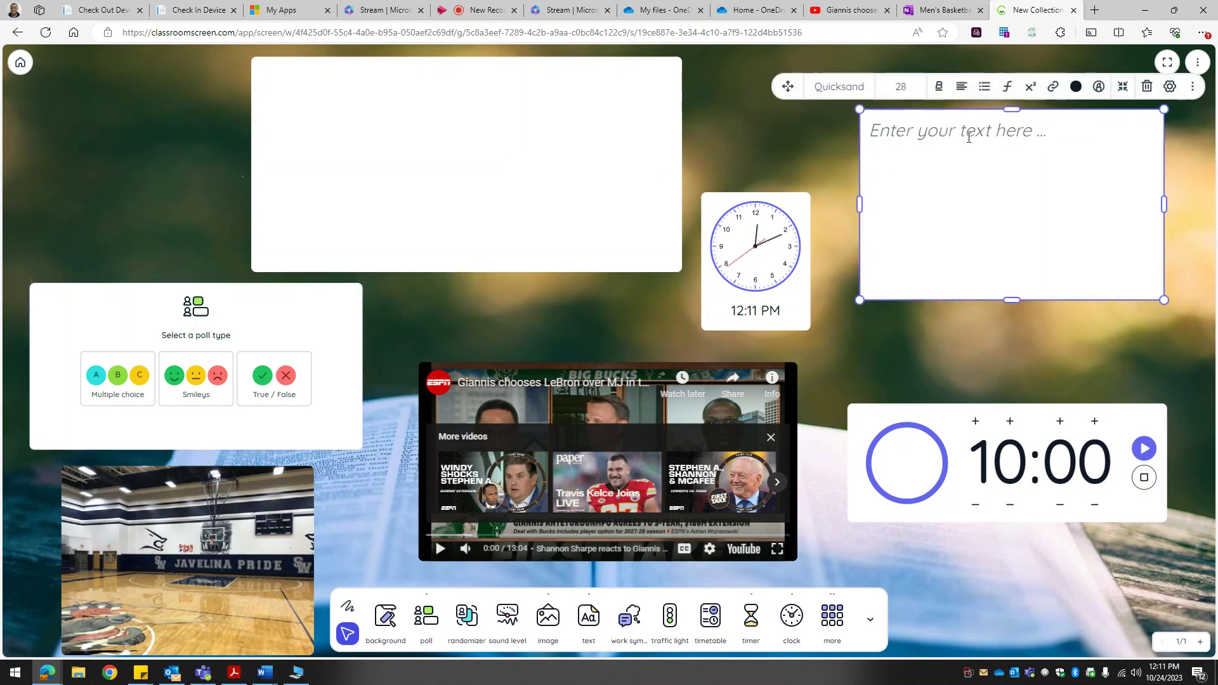
text(Learning Ob)
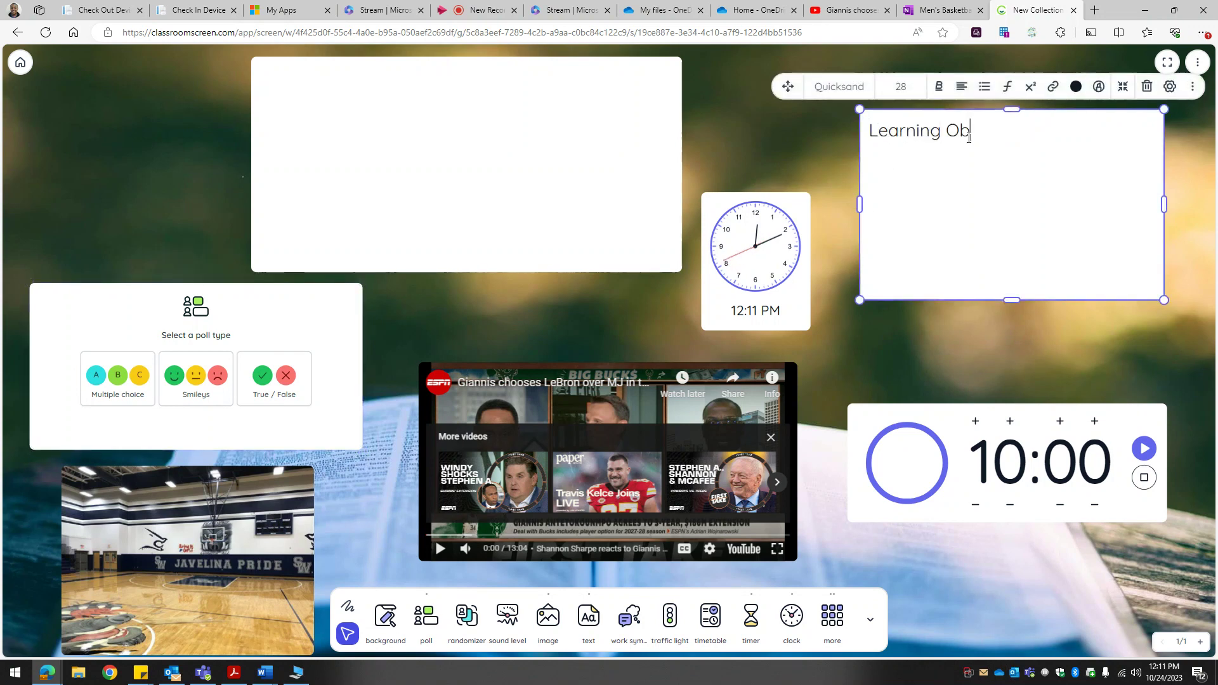
text(ject)
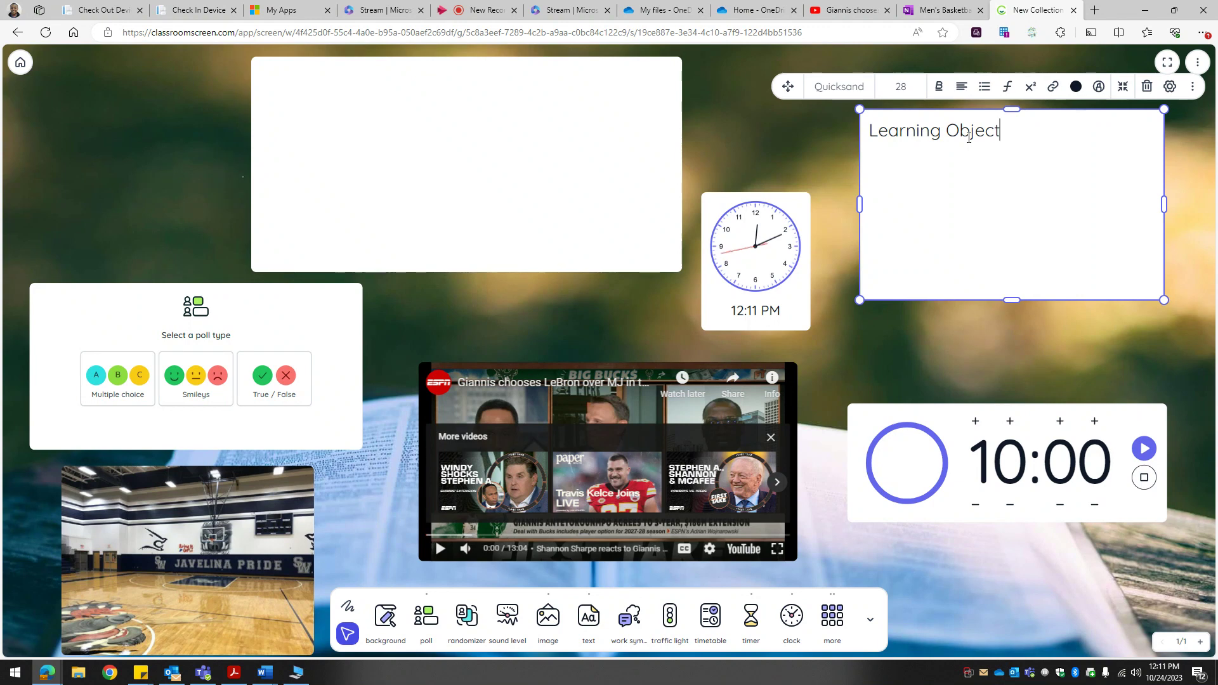
text(iva)
text(s)
key(Return)
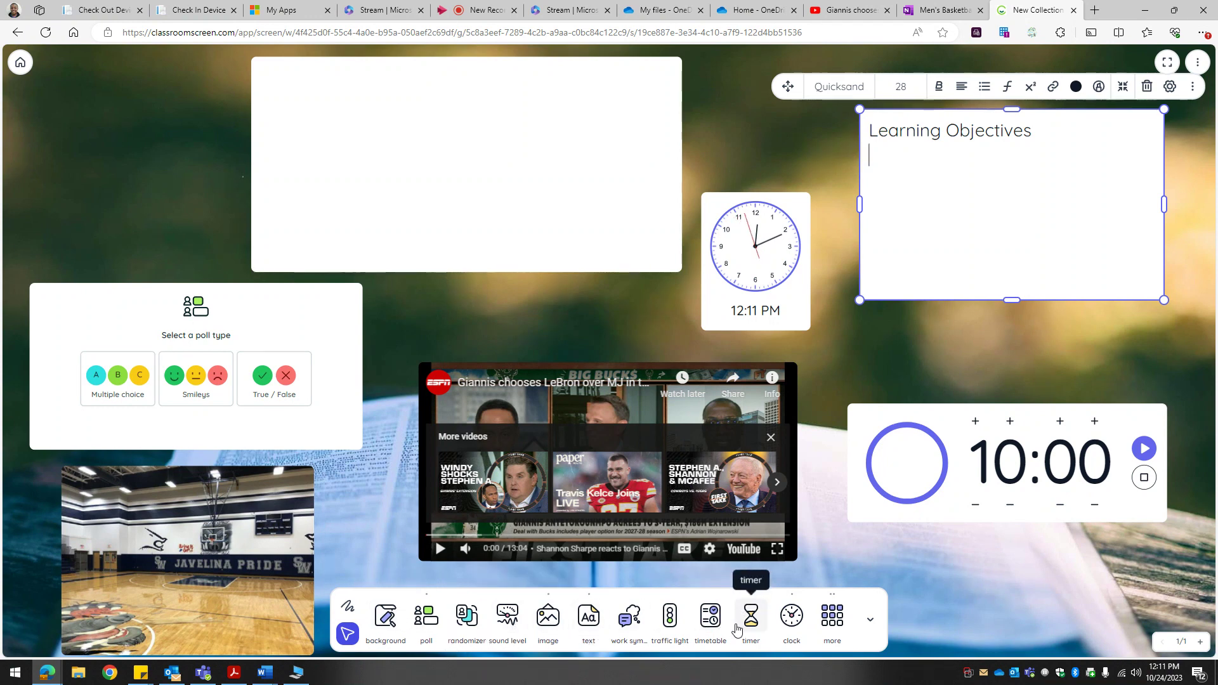
Add a timetable widget, add its first activity in settings, and enlarge the widget
click(717, 630)
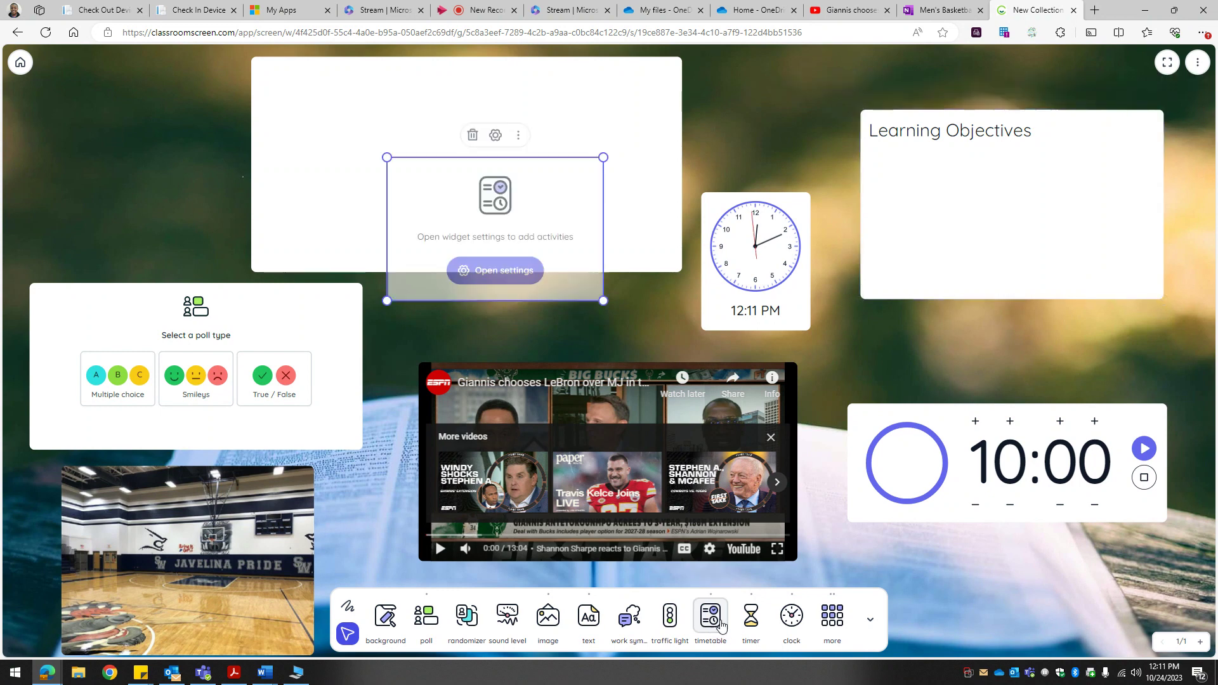
click(515, 273)
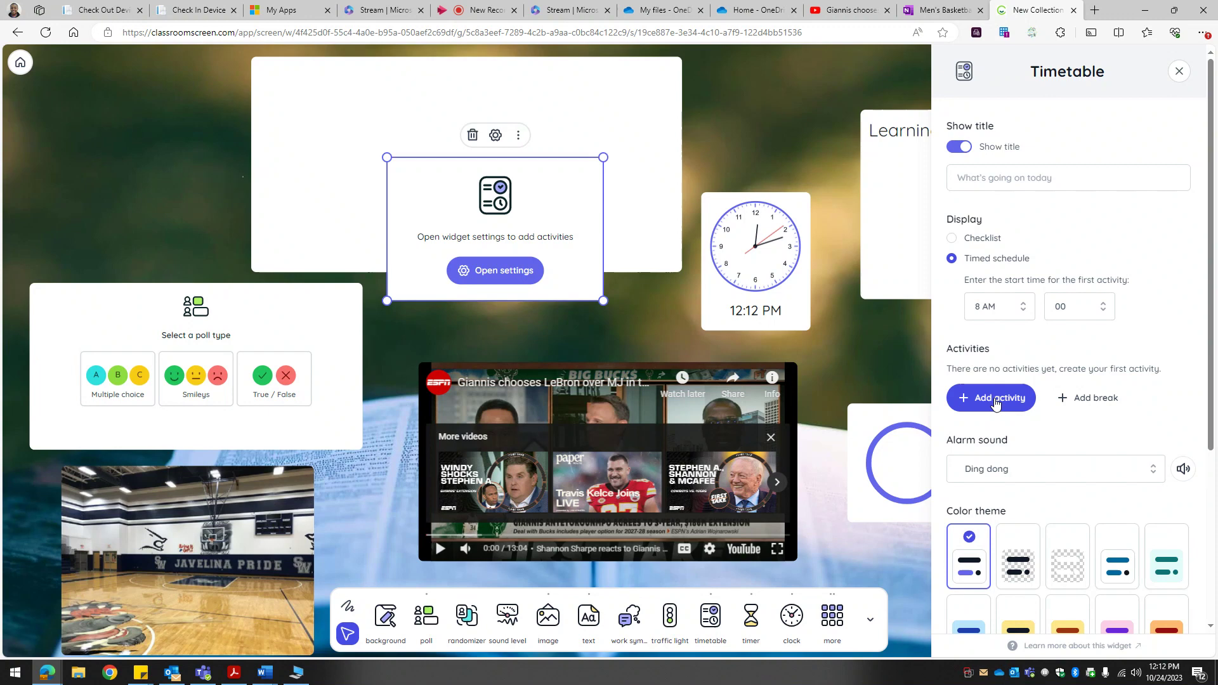
click(997, 398)
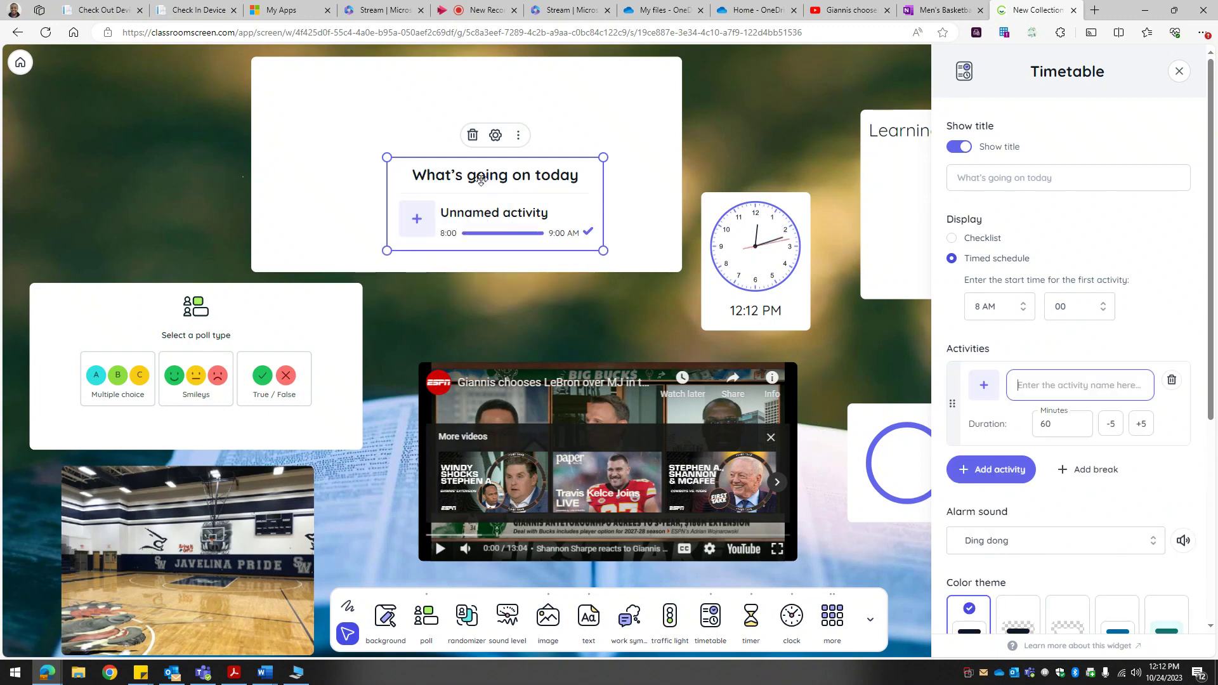
drag(603, 252, 745, 311)
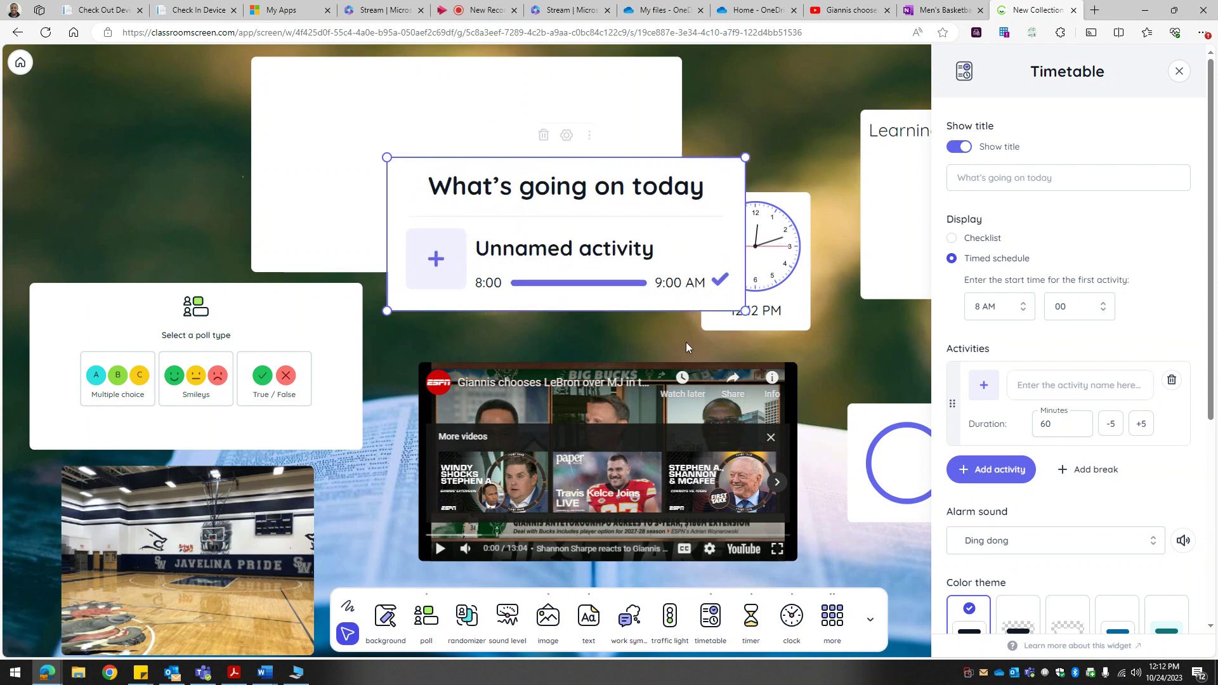
Make the activity 5 minutes long (8:00–8:05 AM) and name it 'Bell Ringer'
click(1085, 433)
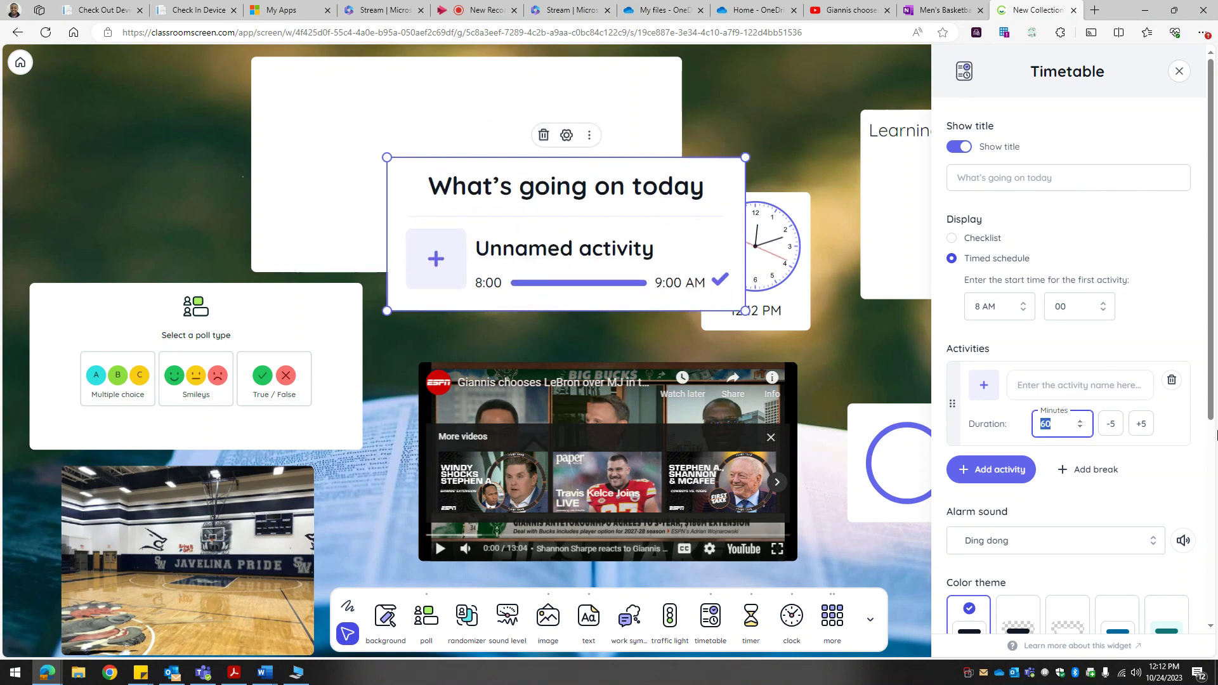
text(5)
click(1148, 490)
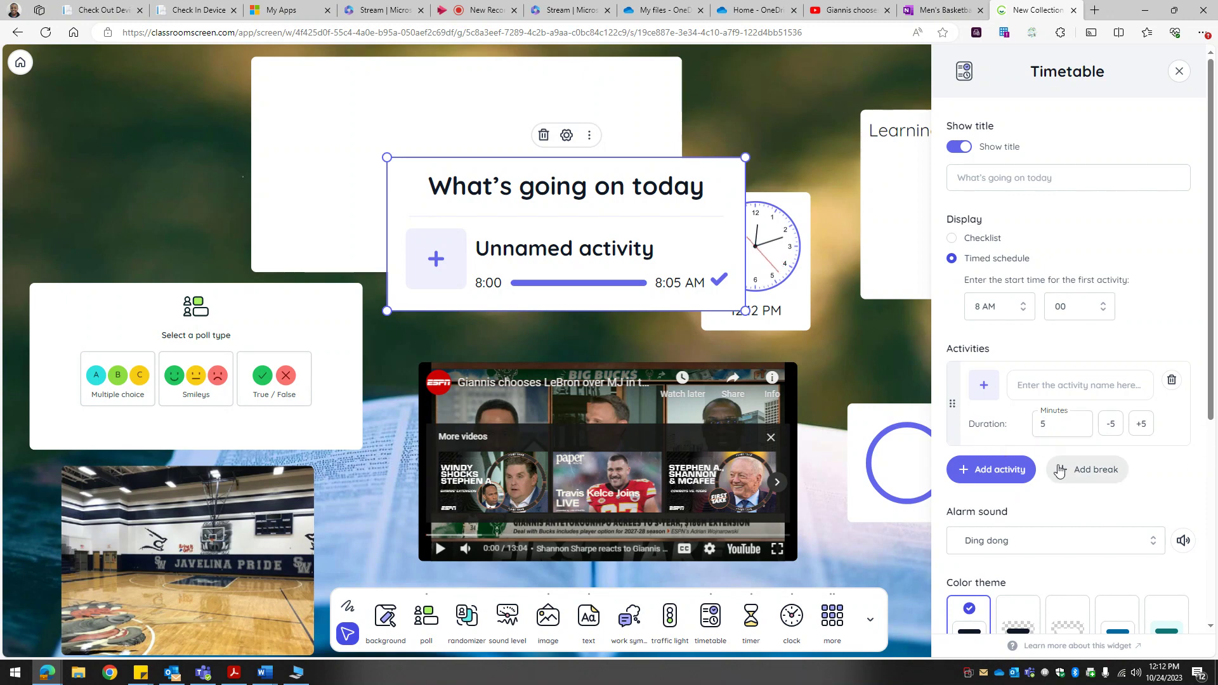
click(1065, 389)
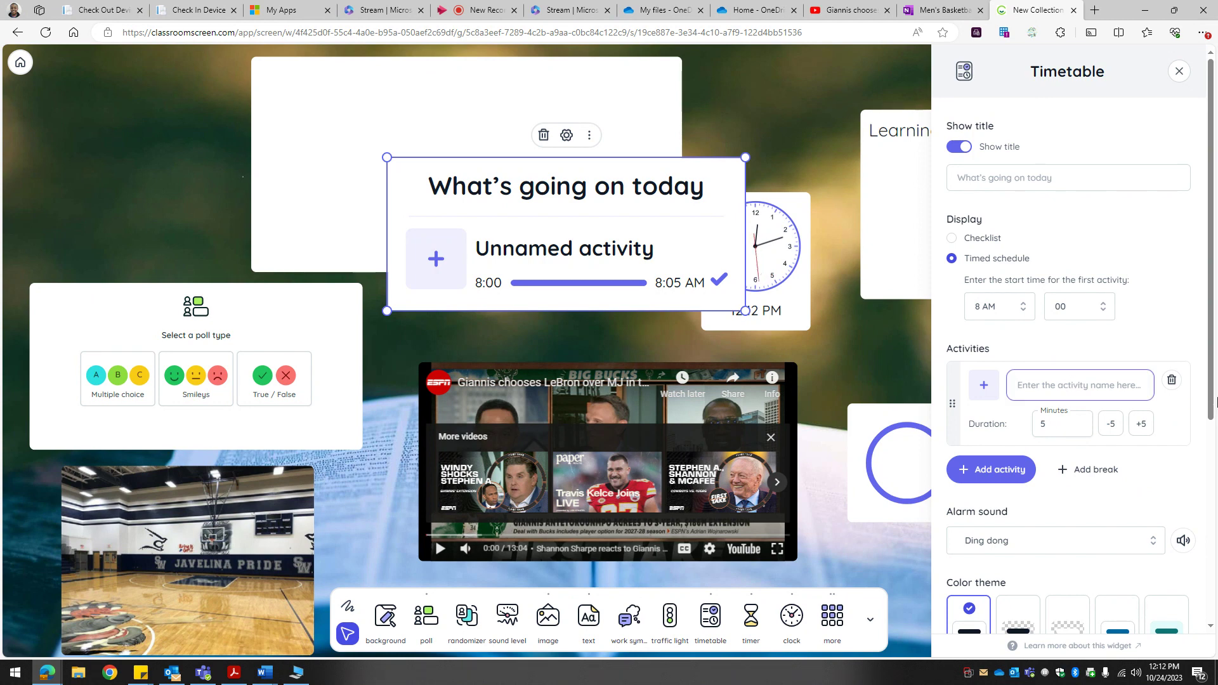
text(Be)
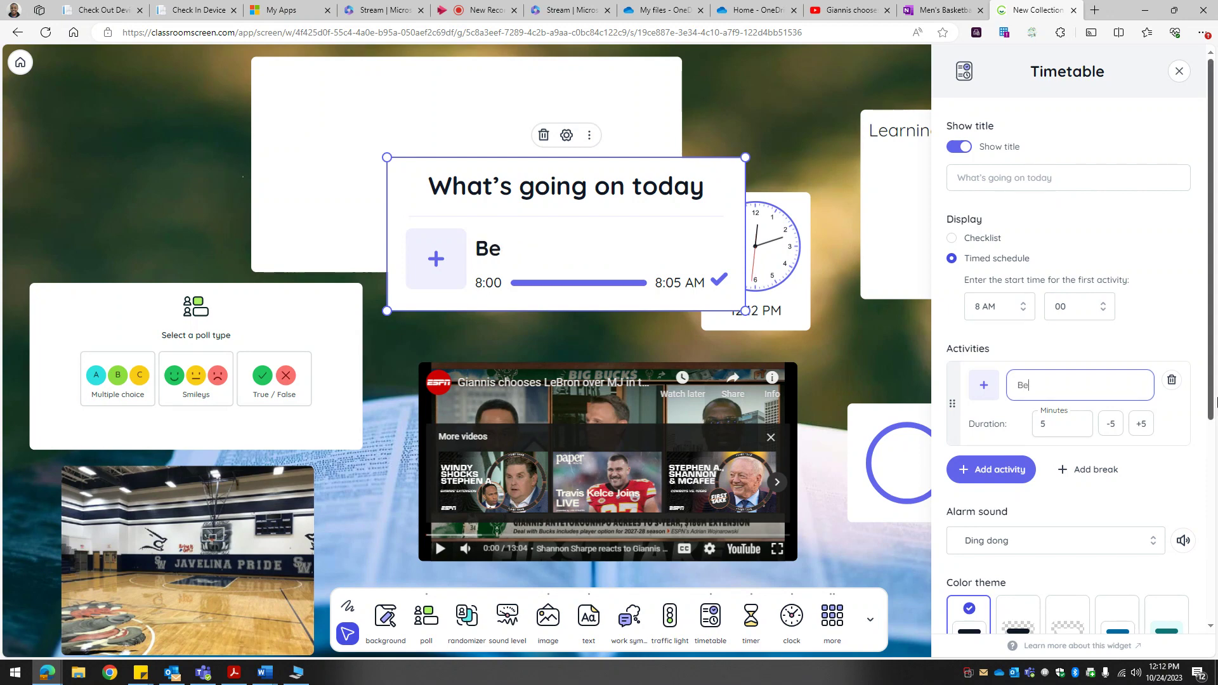
text(ll Ringer)
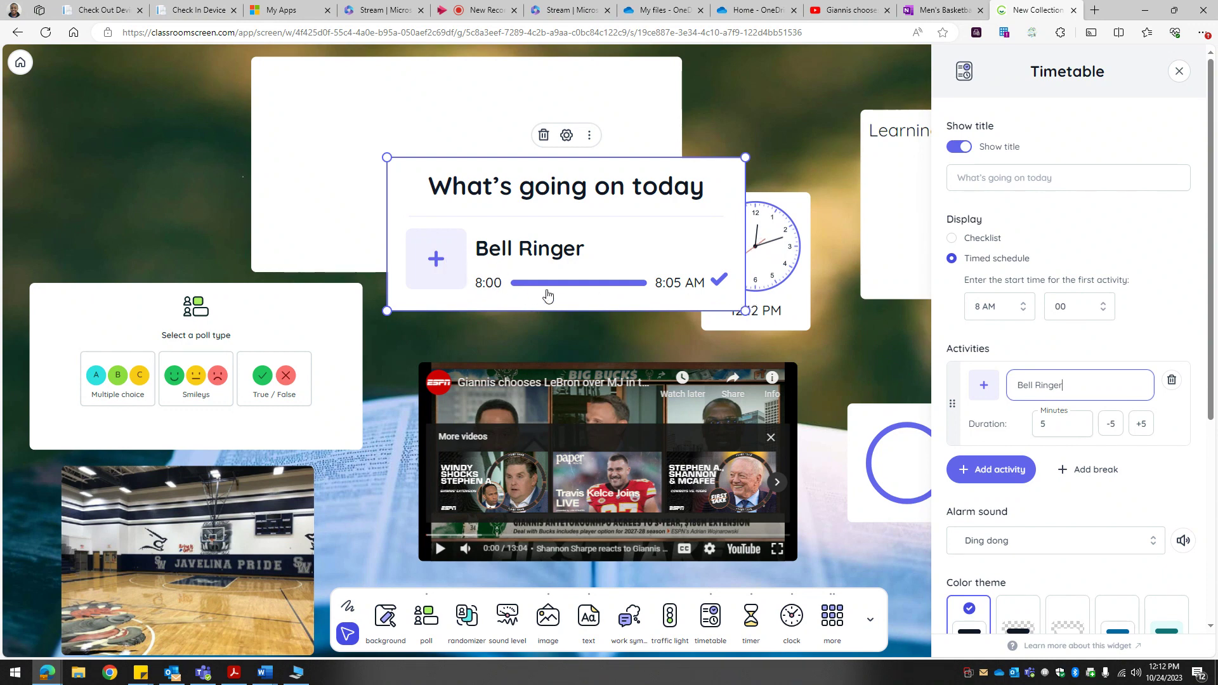
Choose the Cow bell alarm sound for the Bell Ringer activity
scroll(1152, 577, down, 4)
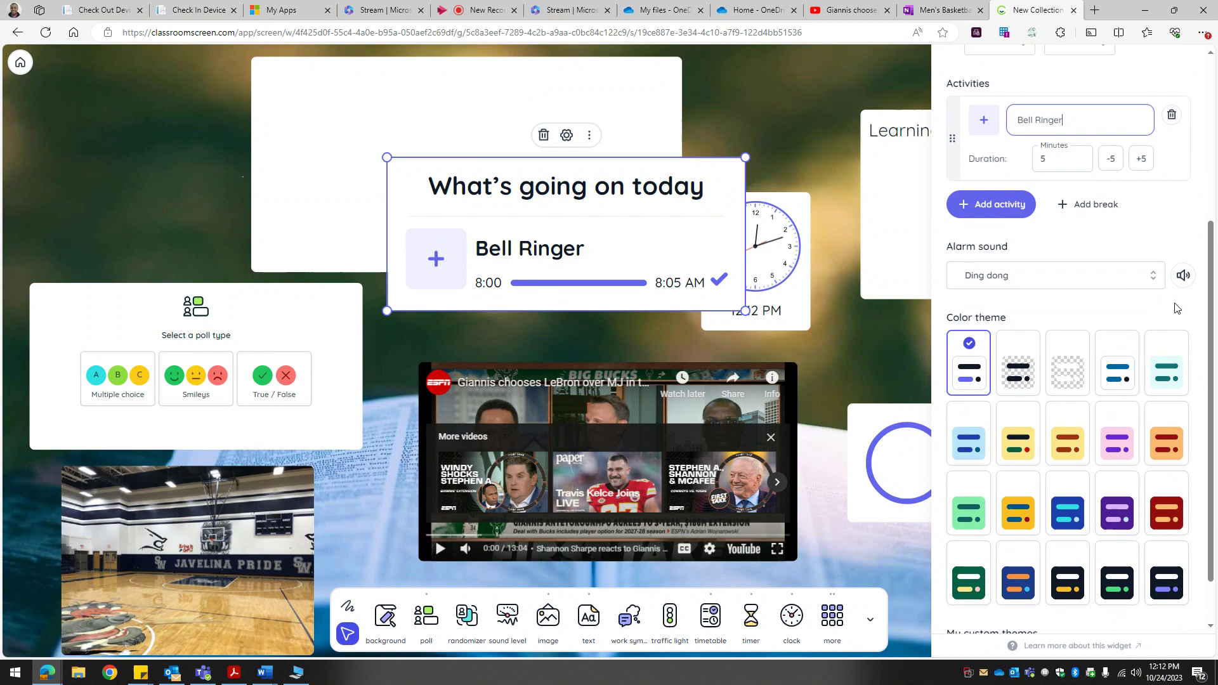
click(1154, 276)
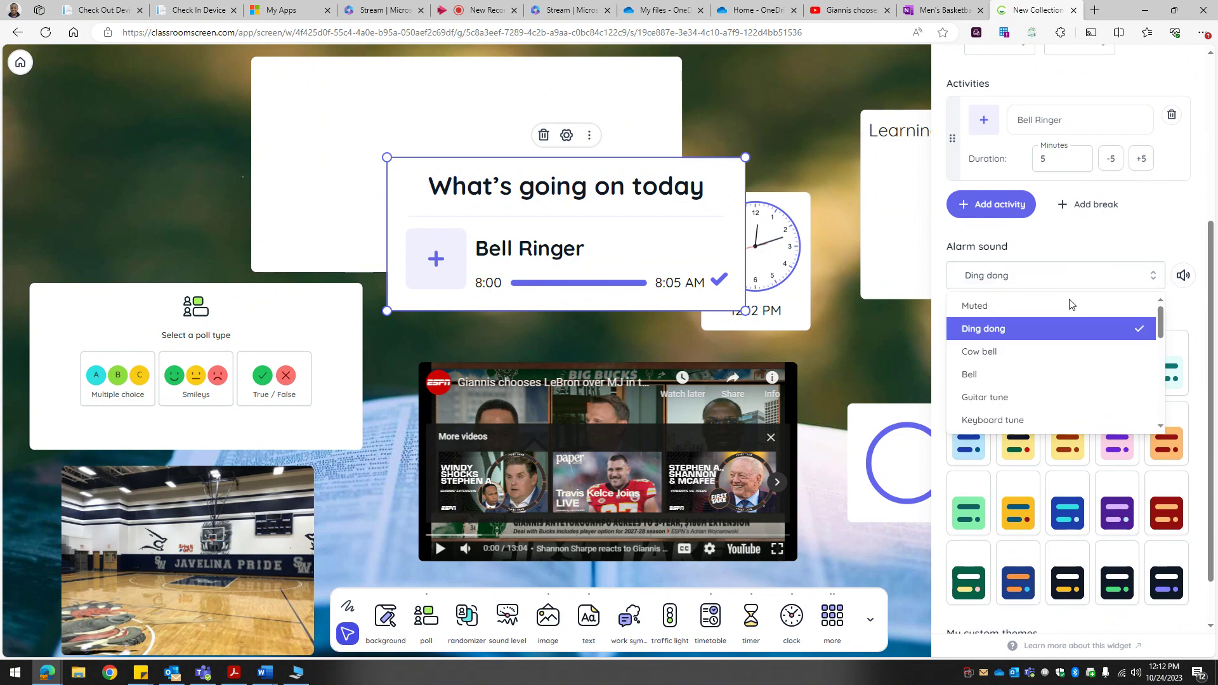
click(1035, 354)
scroll(1083, 438, down, 1)
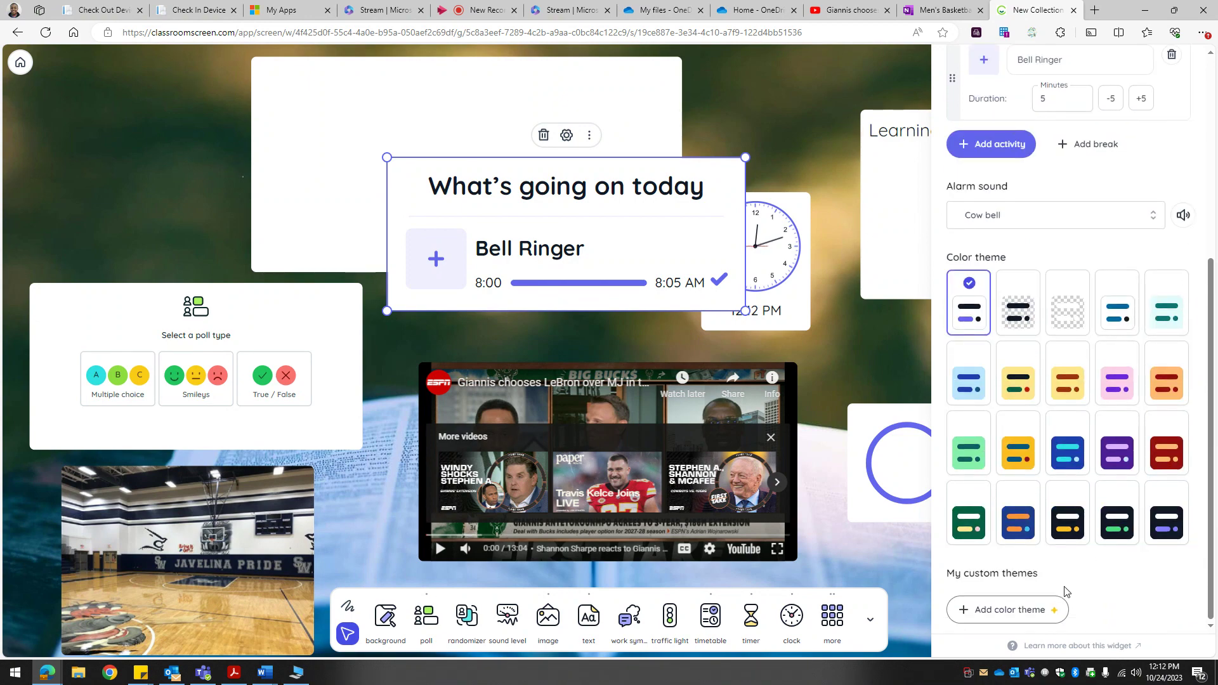
scroll(1053, 444, up, 5)
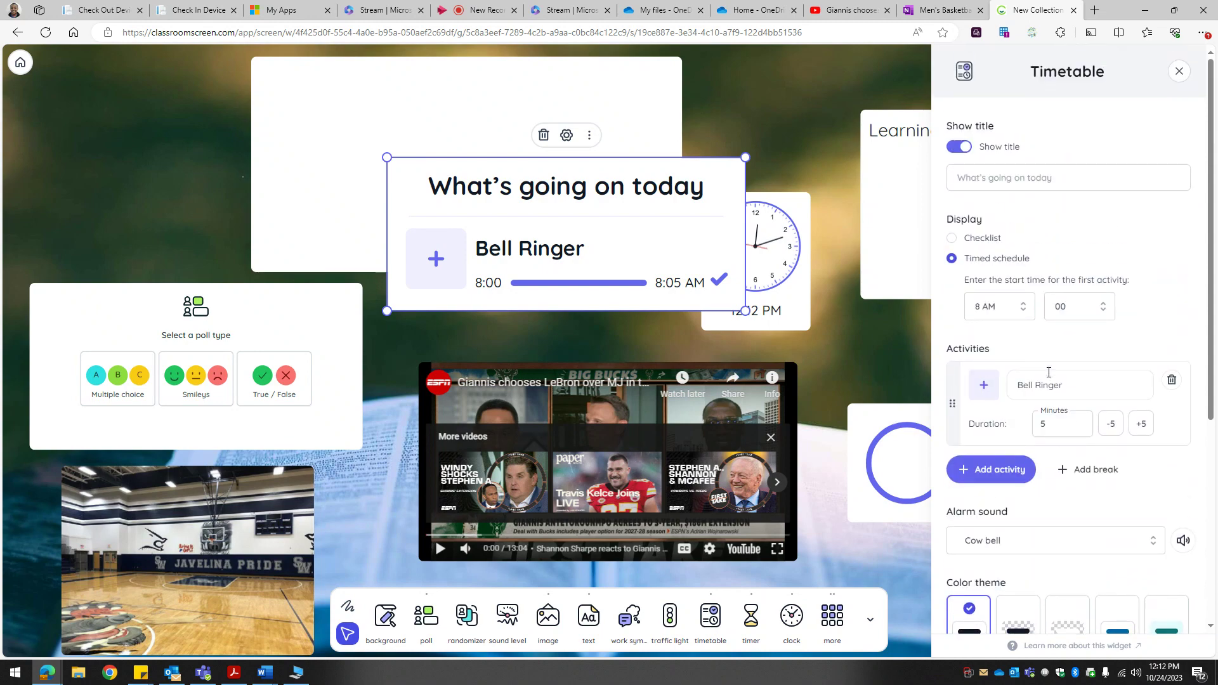
Give the Bell Ringer activity the Red Apple picture and close the timetable settings
click(426, 271)
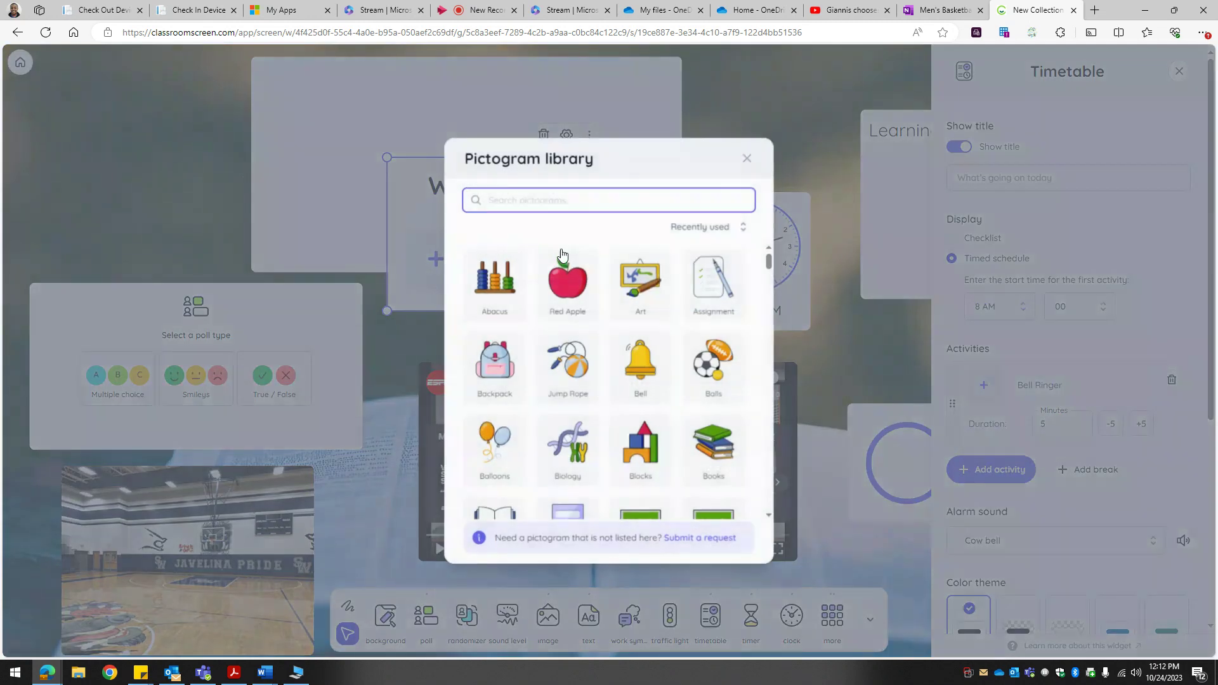
click(568, 300)
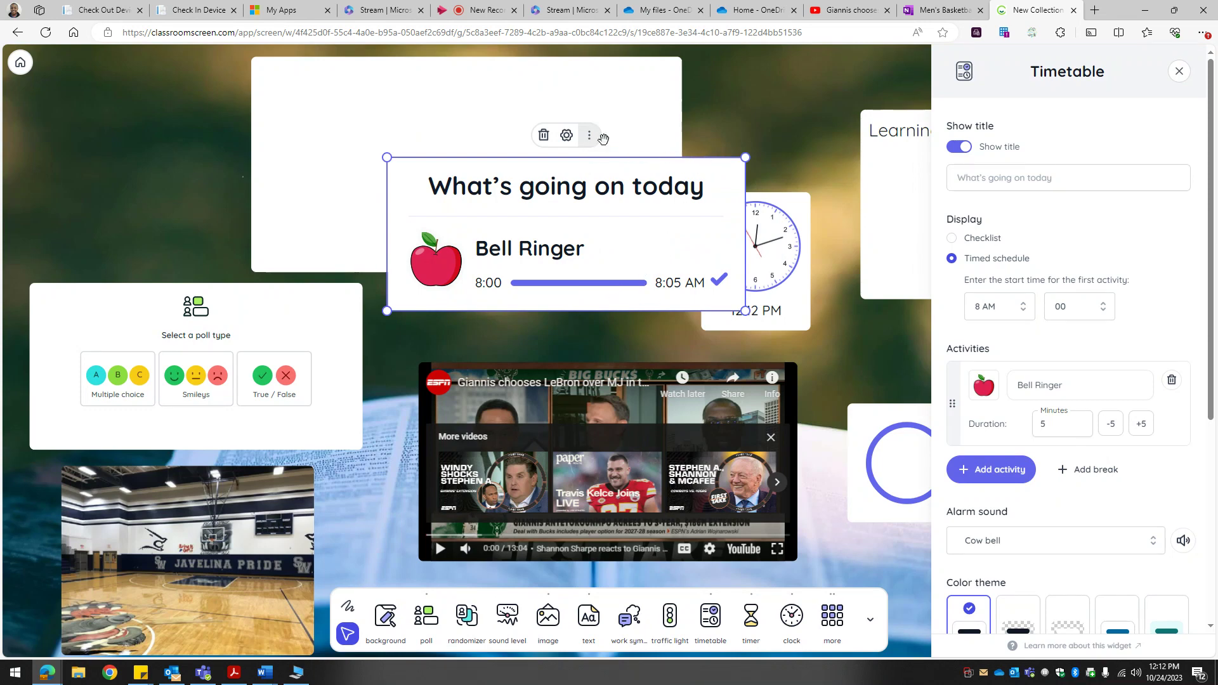
click(1179, 71)
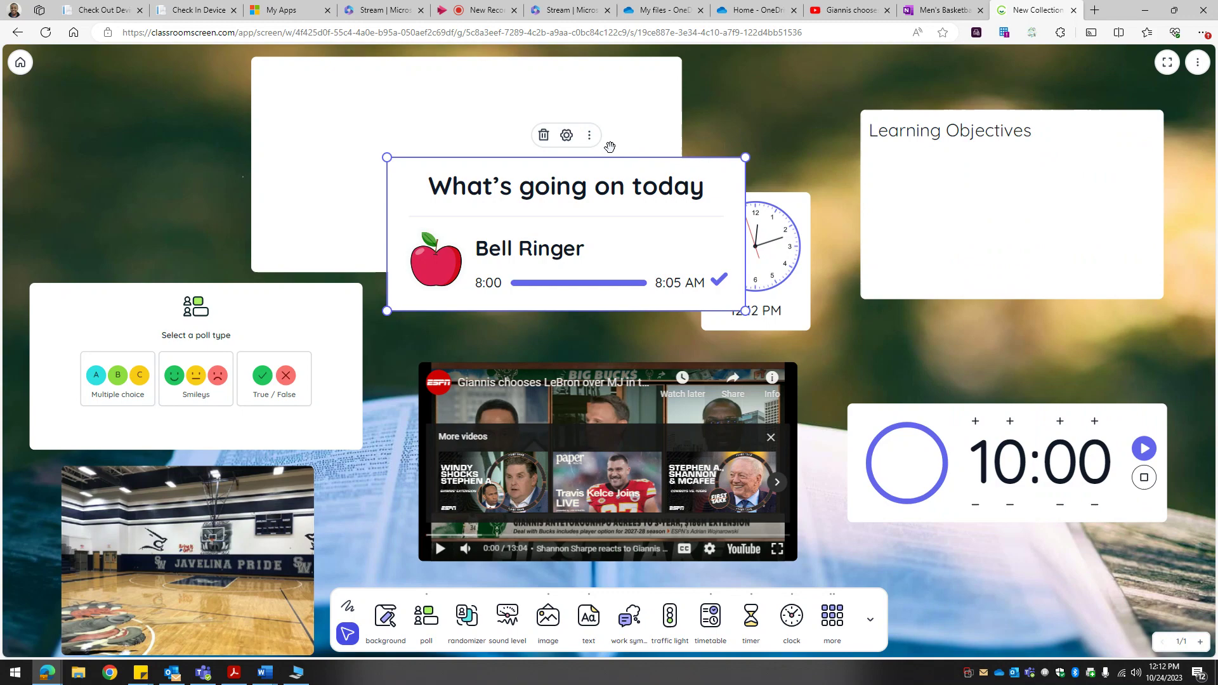
Show the timetable enlarged in Spotlight, then exit back to the board
click(591, 136)
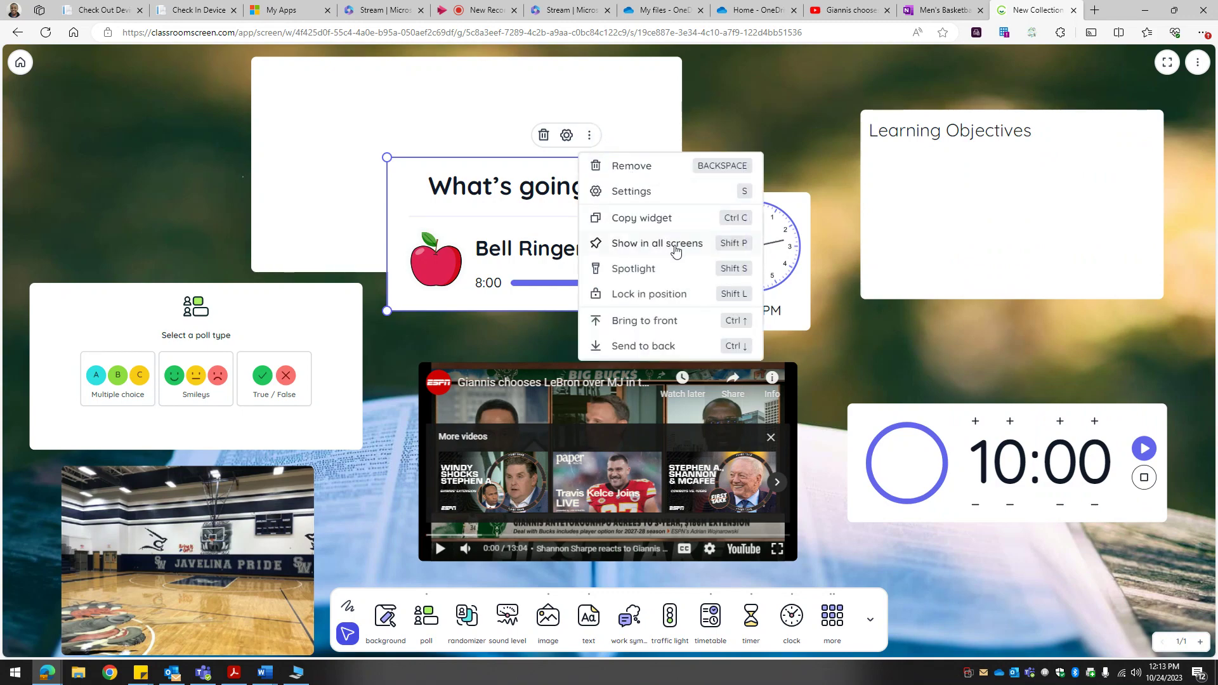
click(679, 269)
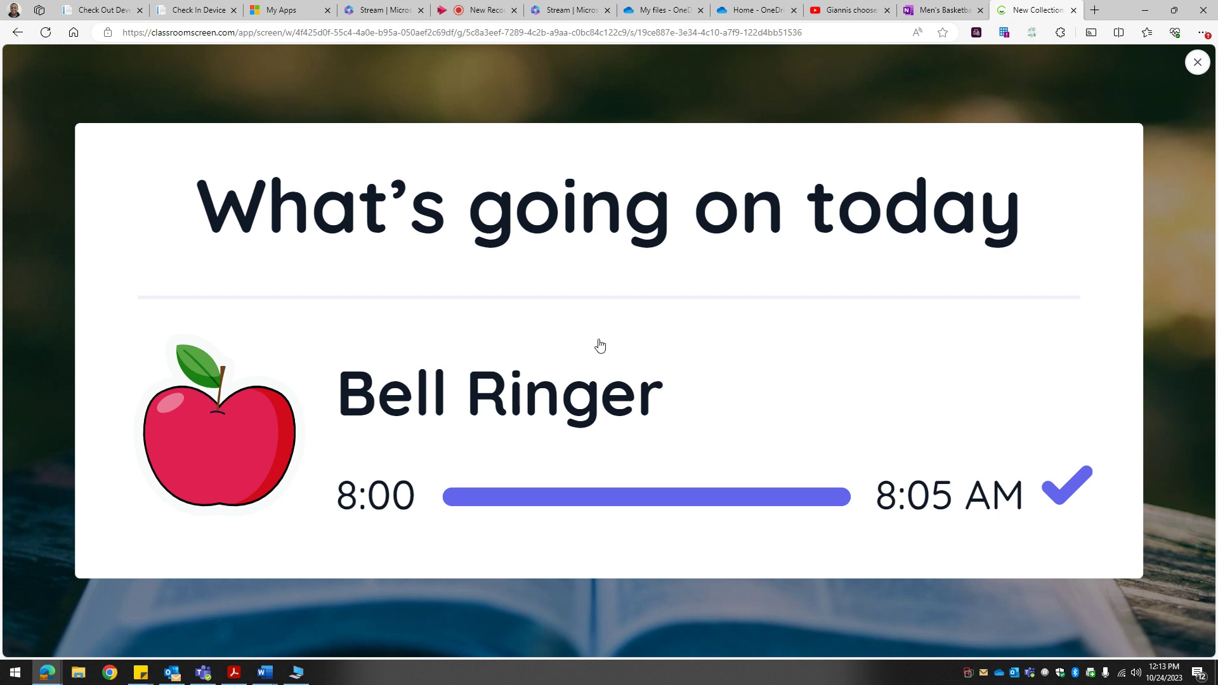
click(1198, 62)
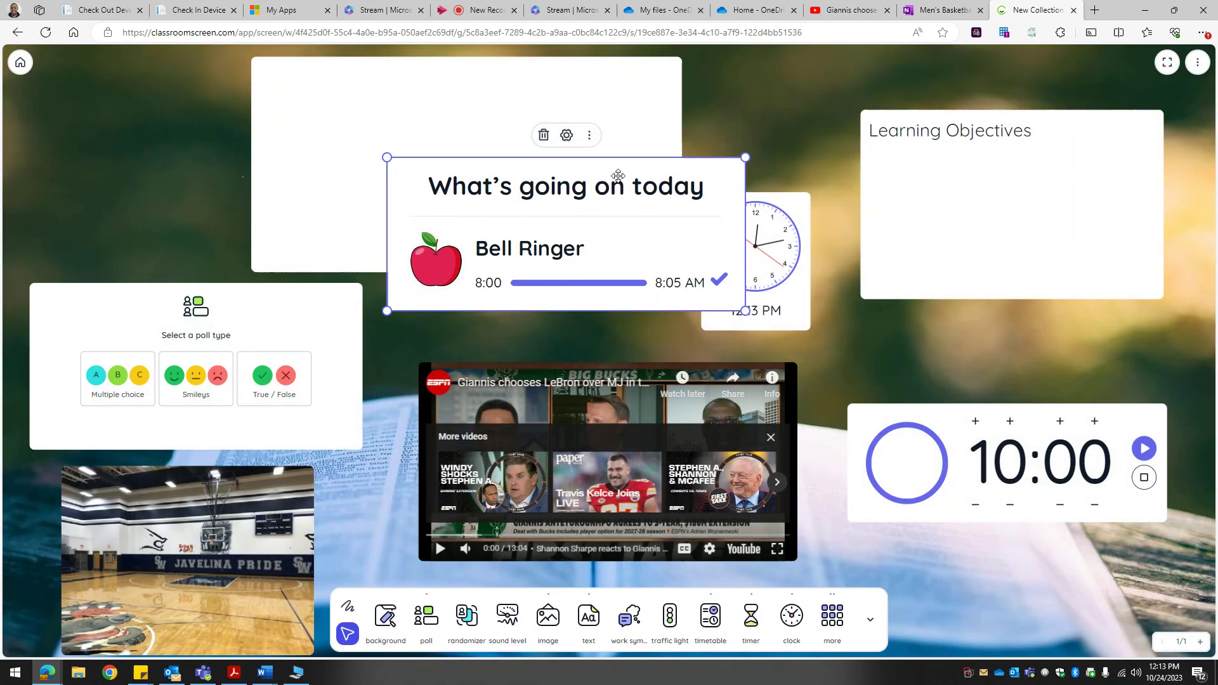
Reopen the timetable settings, add two trial 60-minute activities, and delete both, keeping only Bell Ringer
click(568, 137)
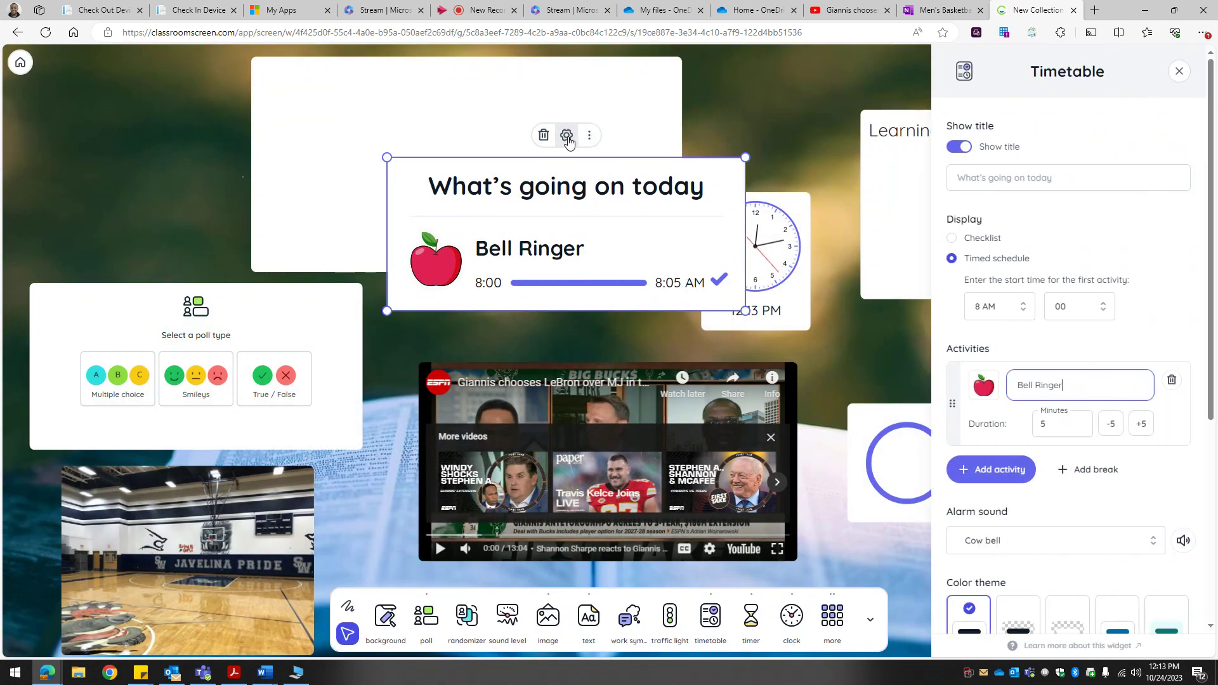
click(982, 471)
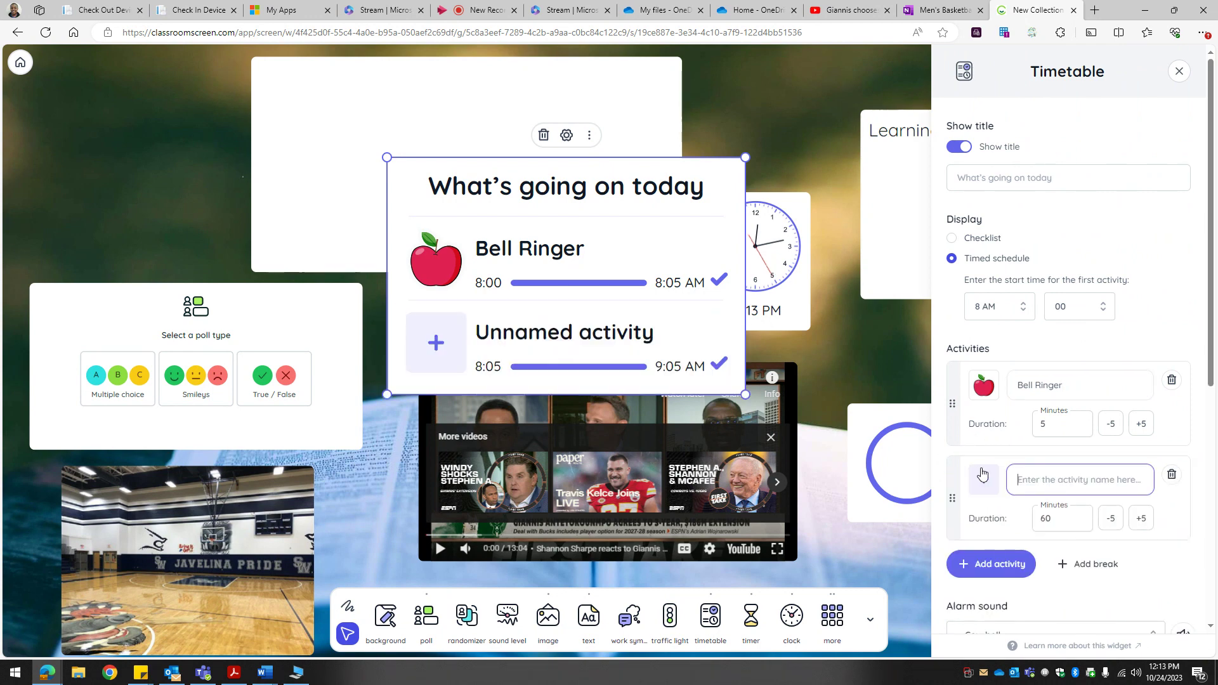
click(1009, 563)
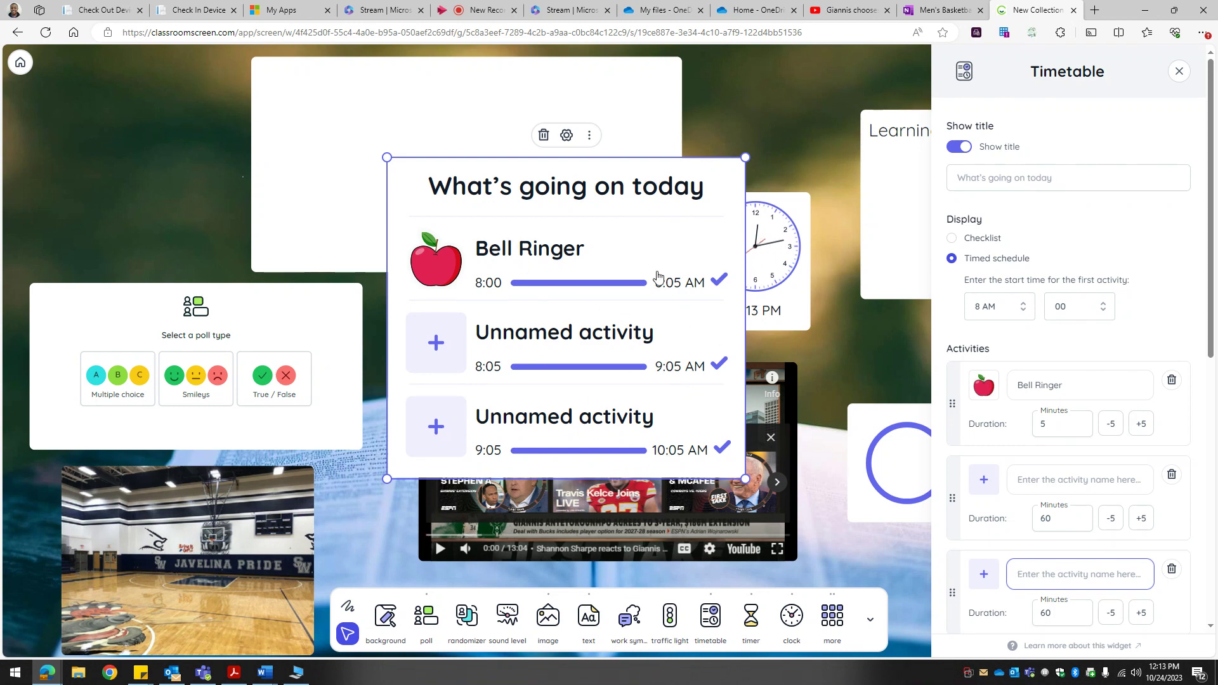
click(1172, 477)
click(1173, 477)
click(1173, 477)
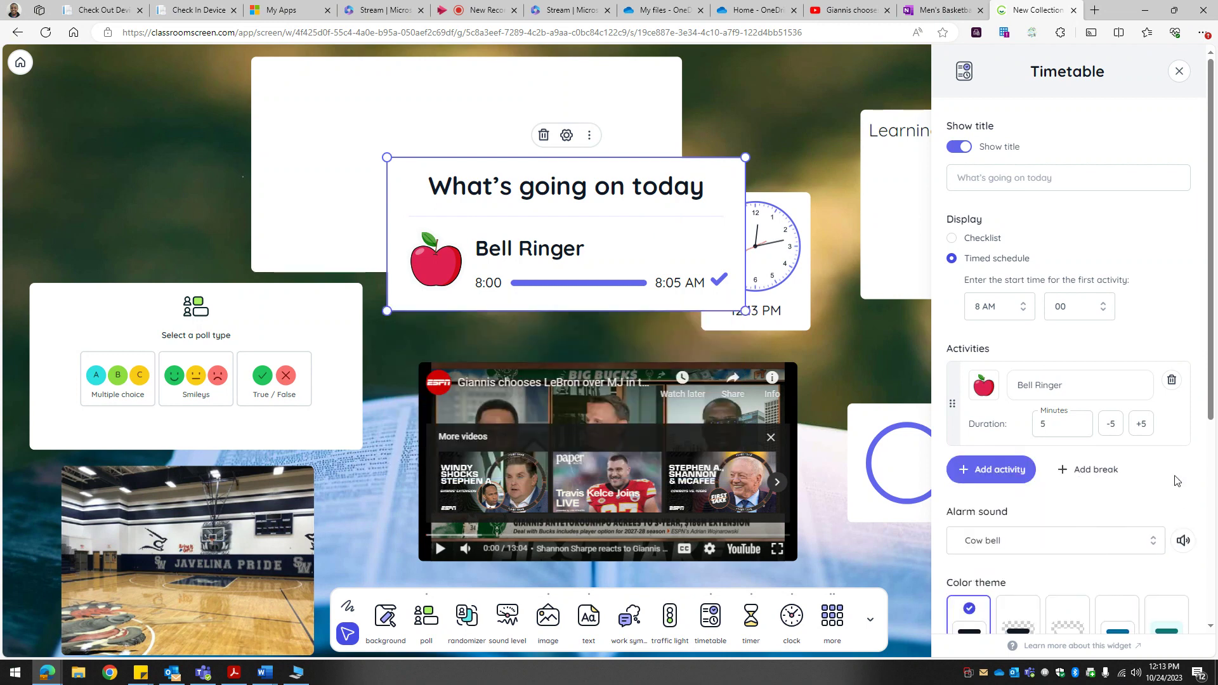